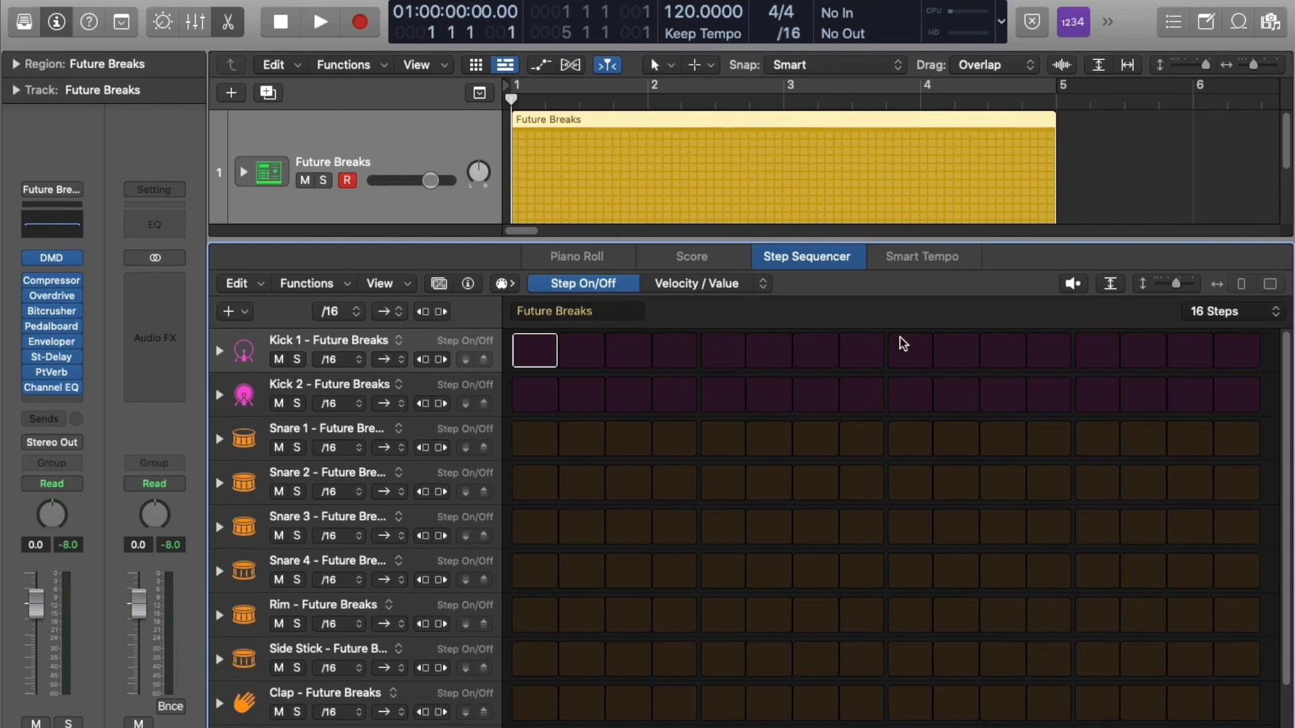
Step: Reopen the Future Breaks region in the Step Sequencer and turn on step 1 of the Kick 1 row
double_click(610, 121)
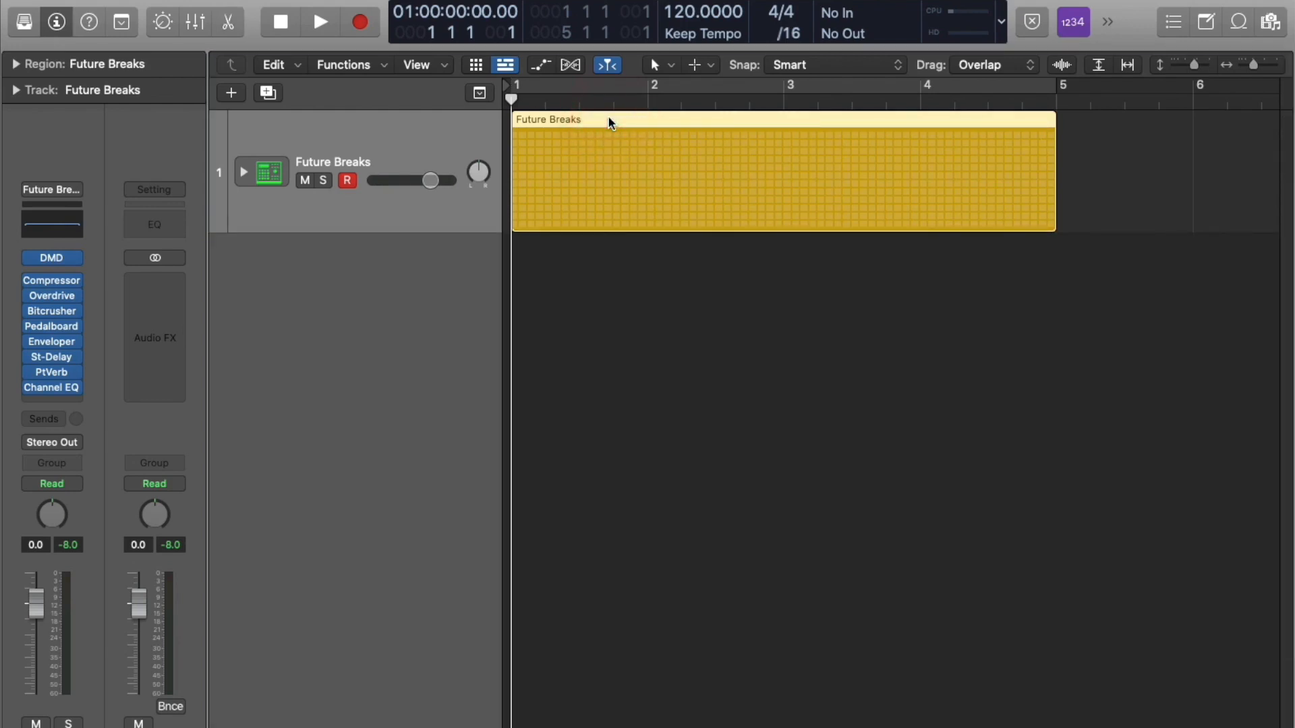
double_click(610, 121)
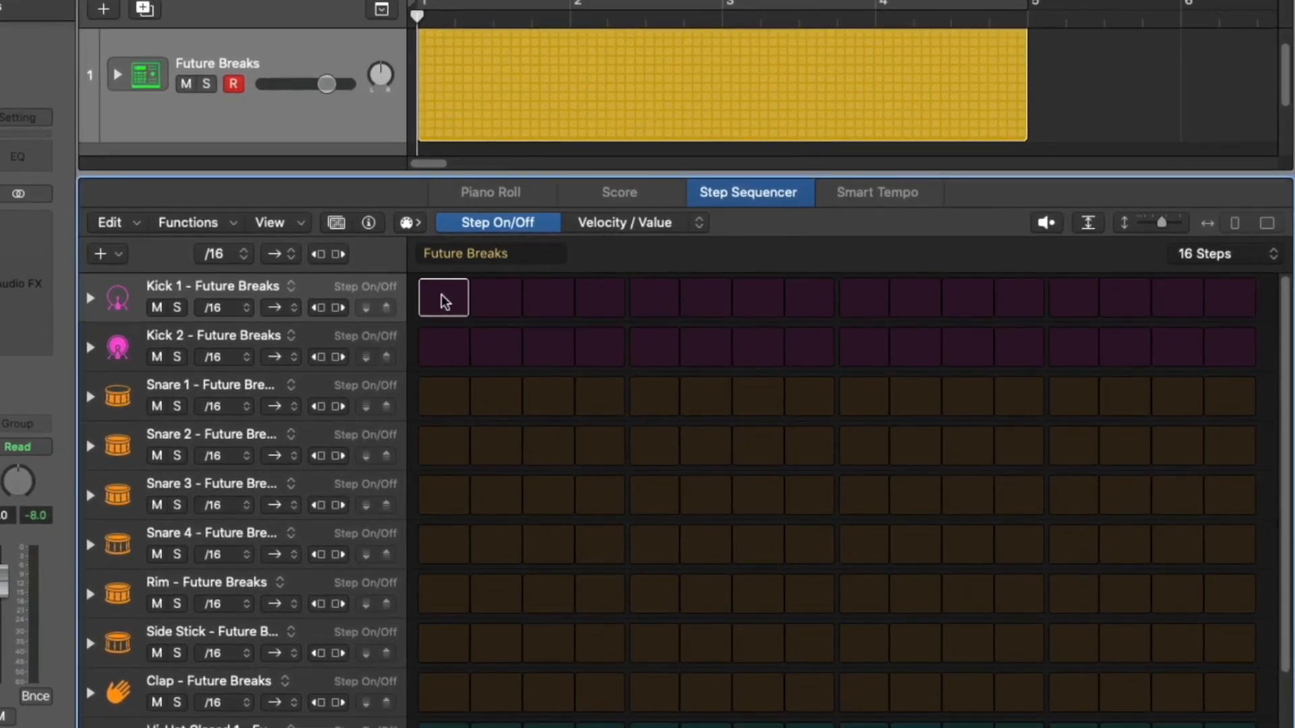
click(444, 298)
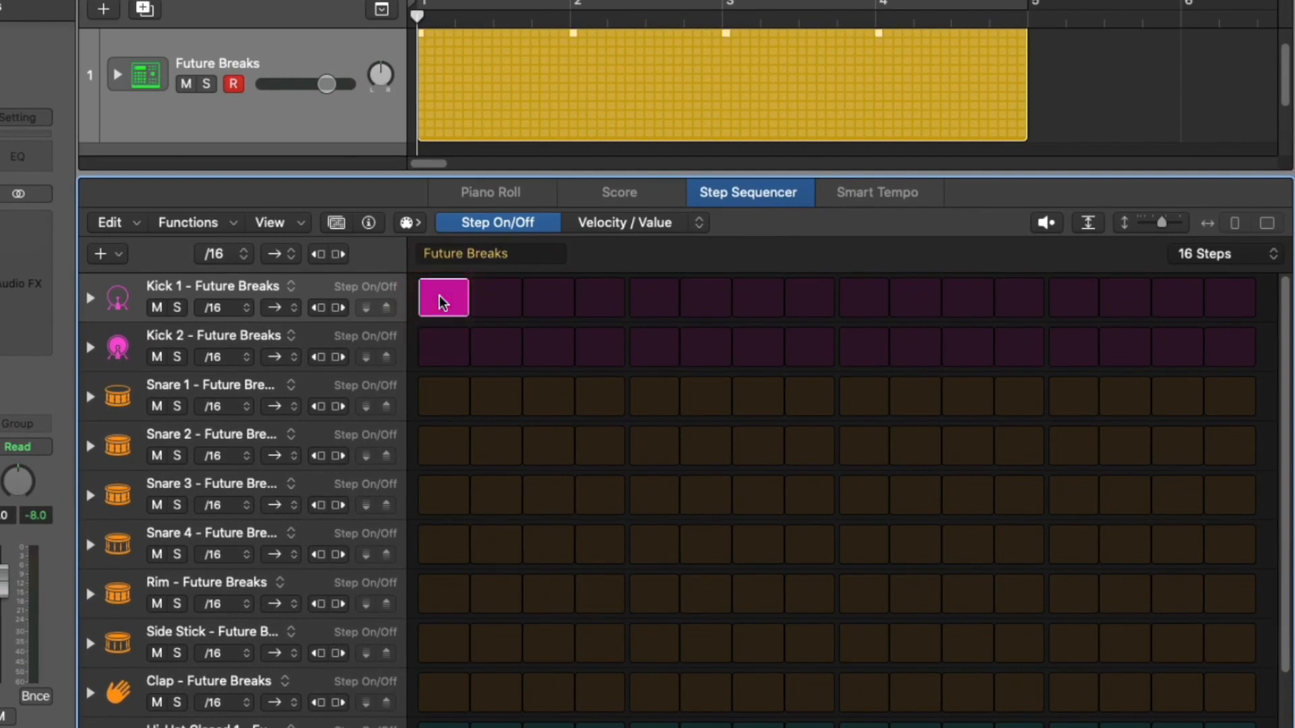
Step: Switch the edit mode to Velocity / Value and back to Step On/Off
click(482, 223)
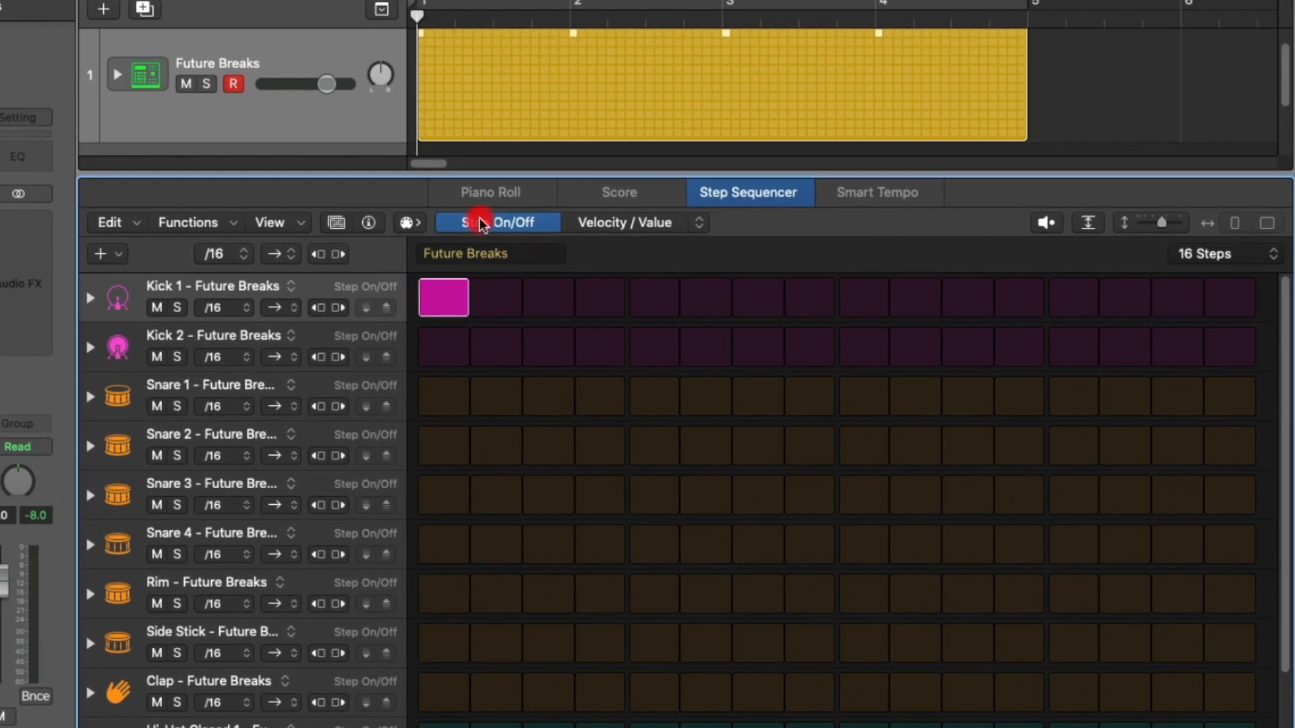
click(592, 226)
click(482, 222)
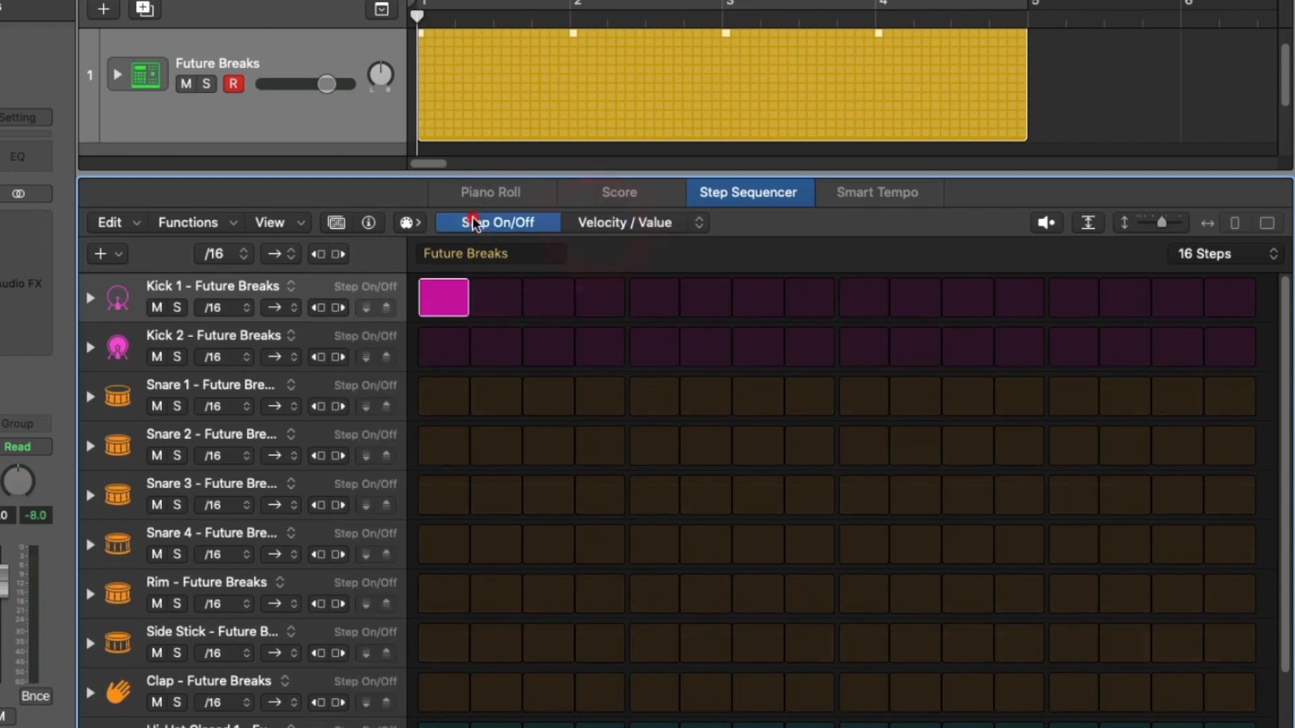
click(608, 225)
click(480, 224)
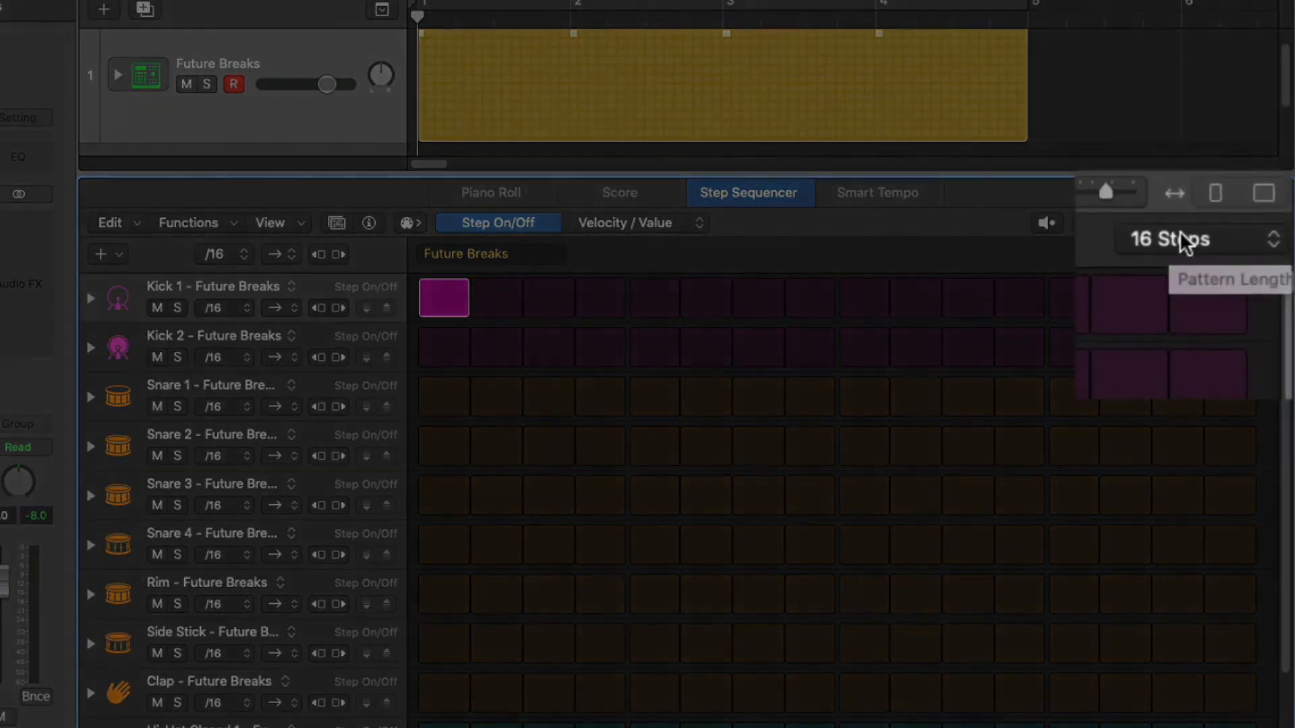
Step: Try a 32-step pattern length with Kick 1 cleared at step 17, and return the pattern to 16 steps
click(1223, 261)
click(1207, 283)
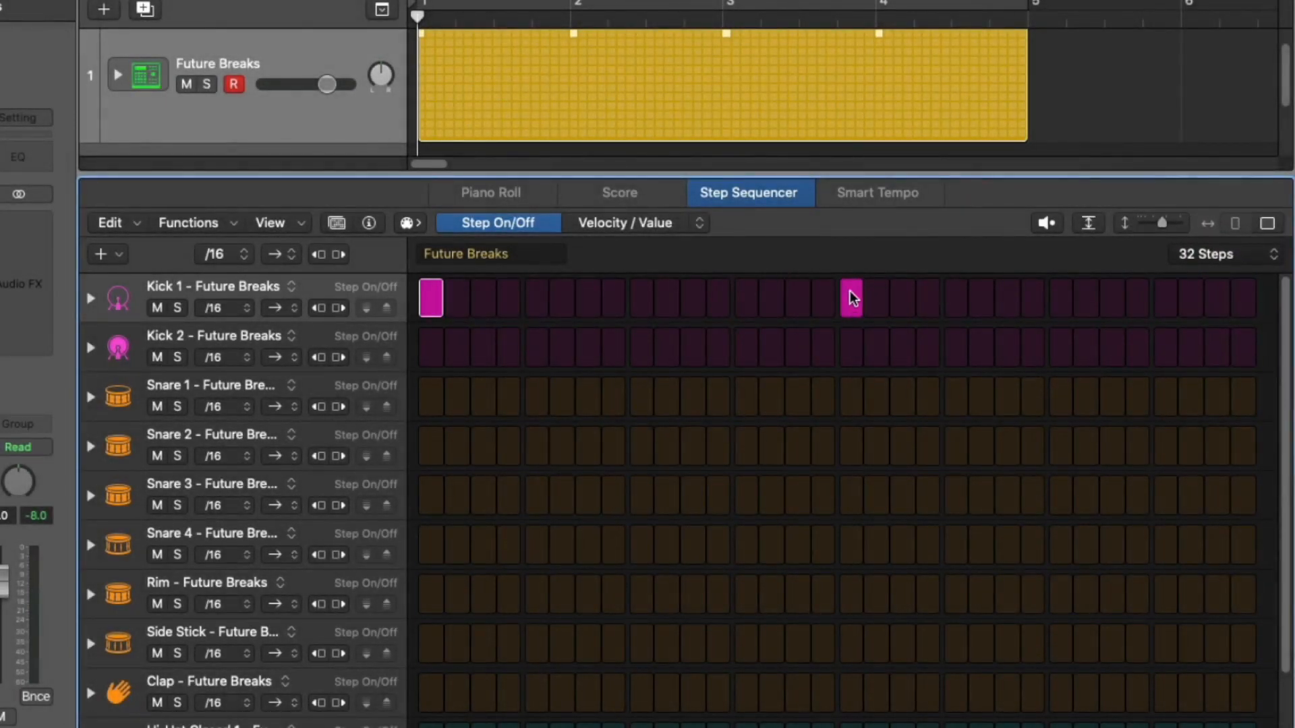
click(851, 300)
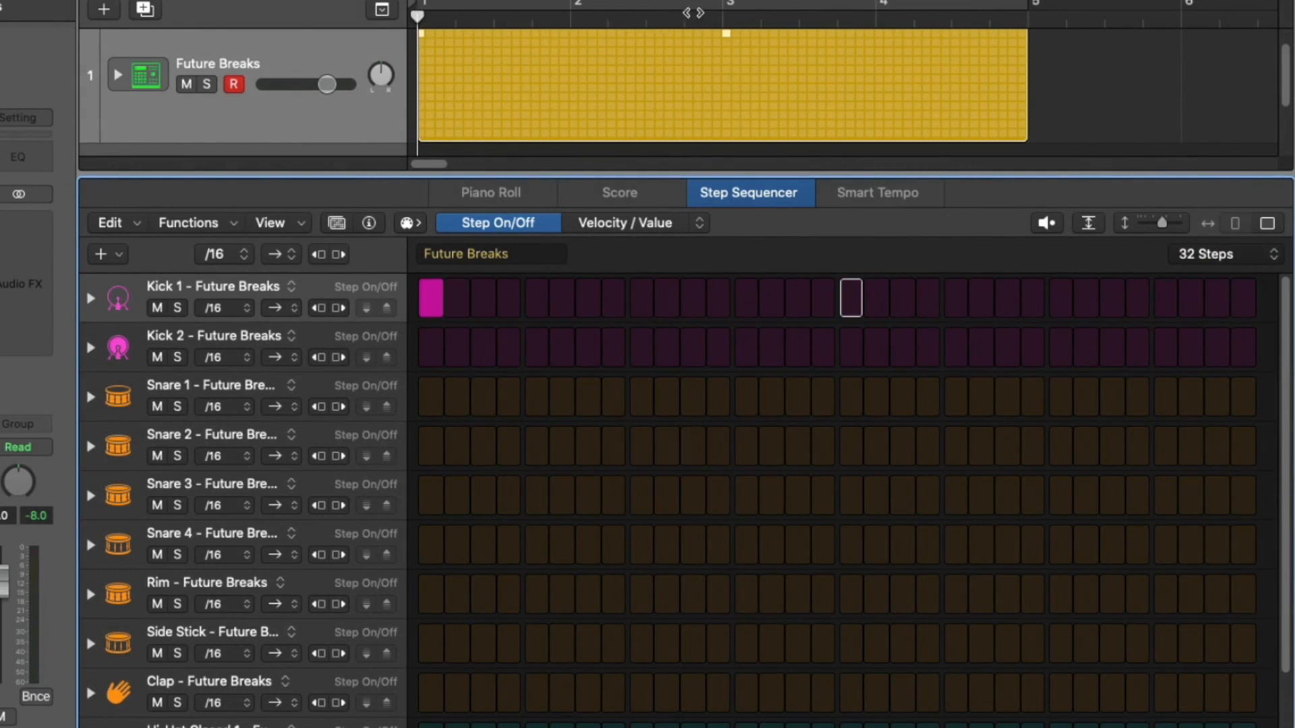
click(1204, 258)
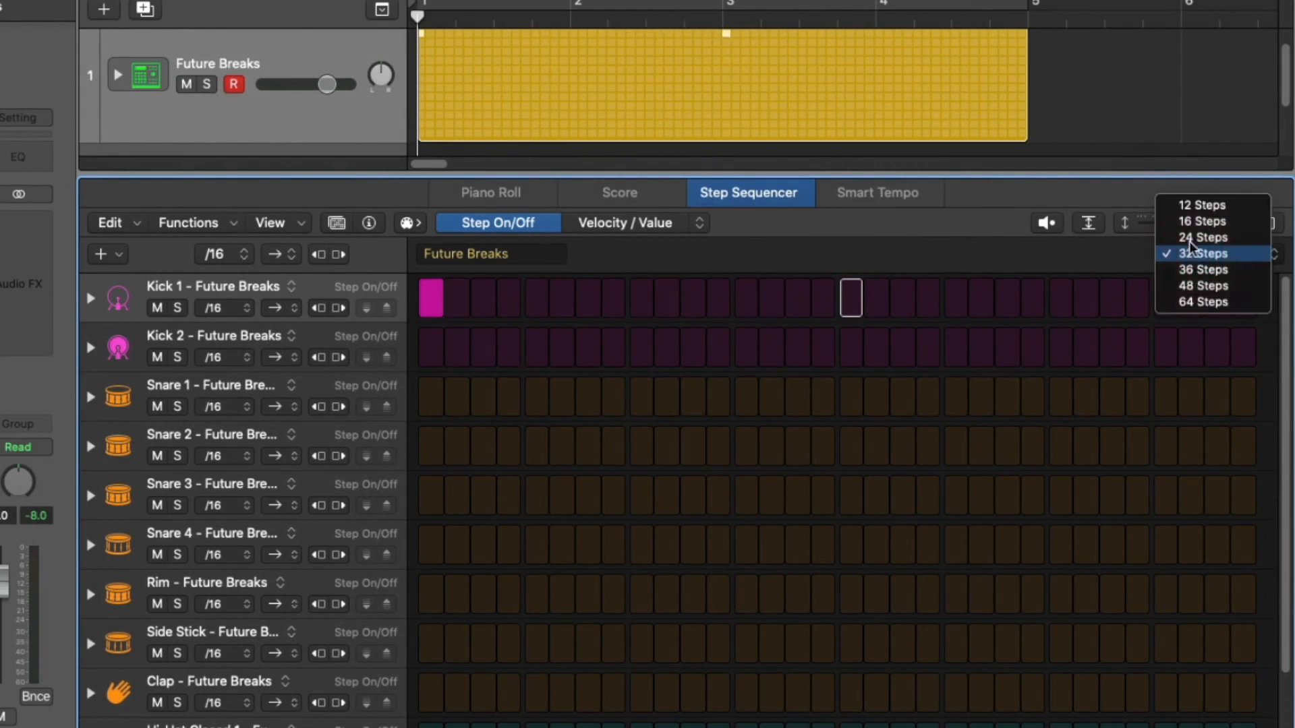
click(1188, 222)
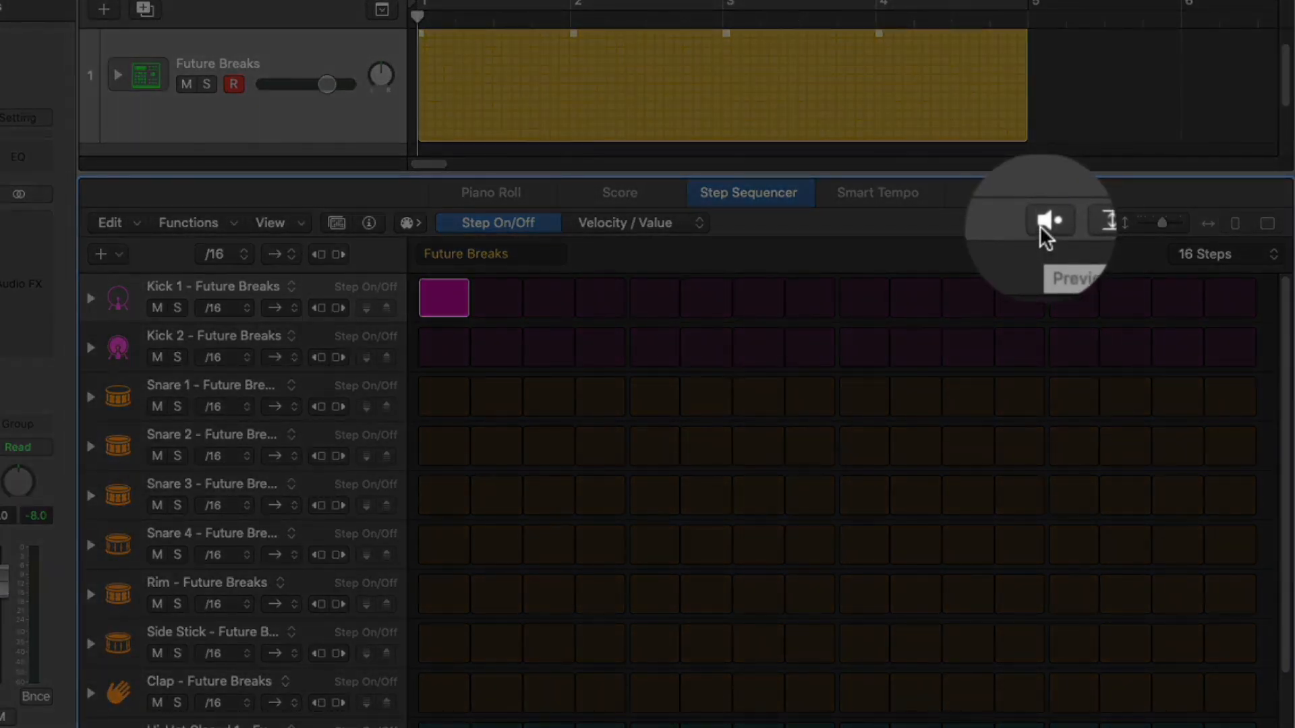
Step: Preview the pattern while adding Kick 1 hits on steps 5, 9 and 13, and stop the preview
click(1045, 222)
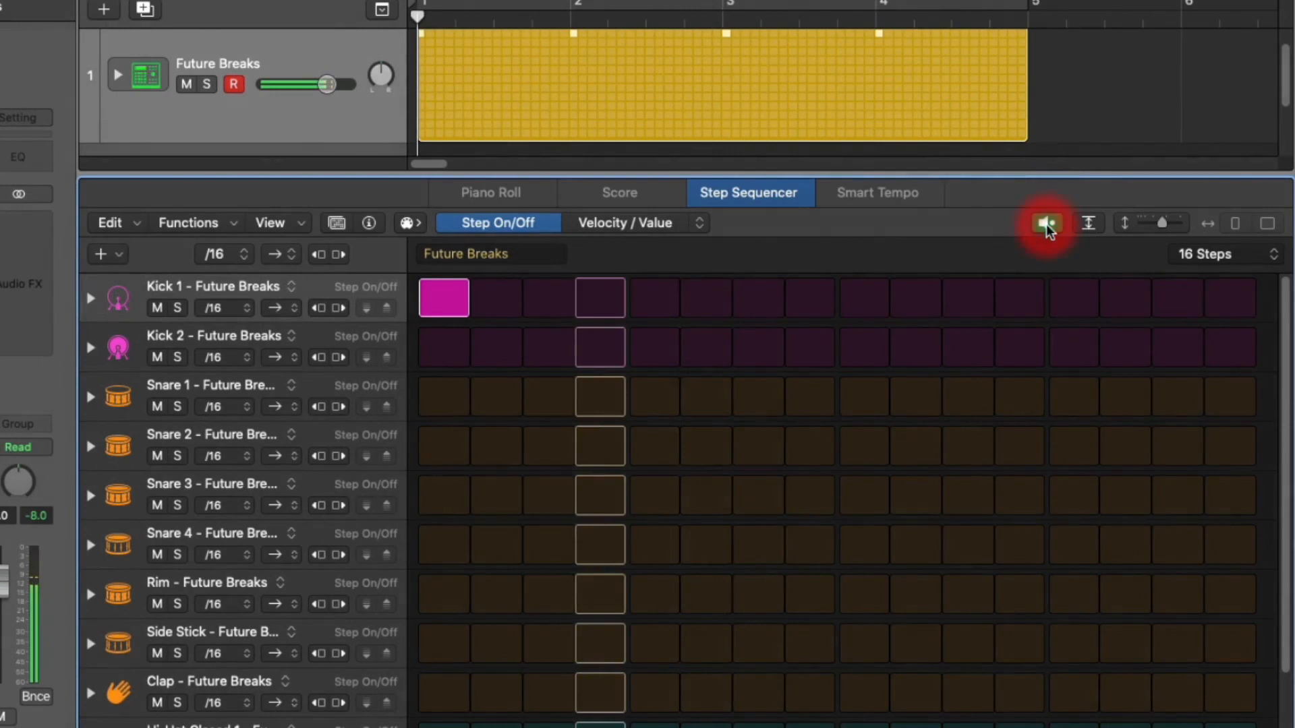
click(654, 300)
click(865, 296)
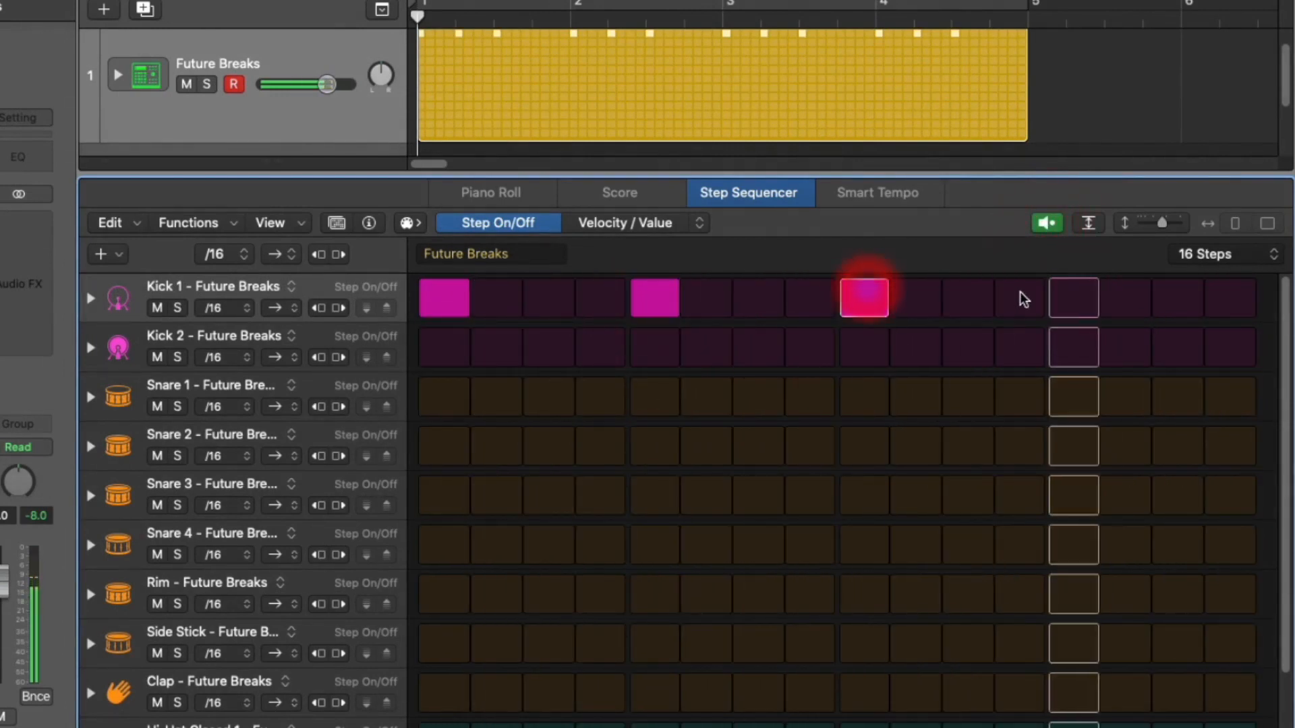
click(1055, 296)
click(1045, 224)
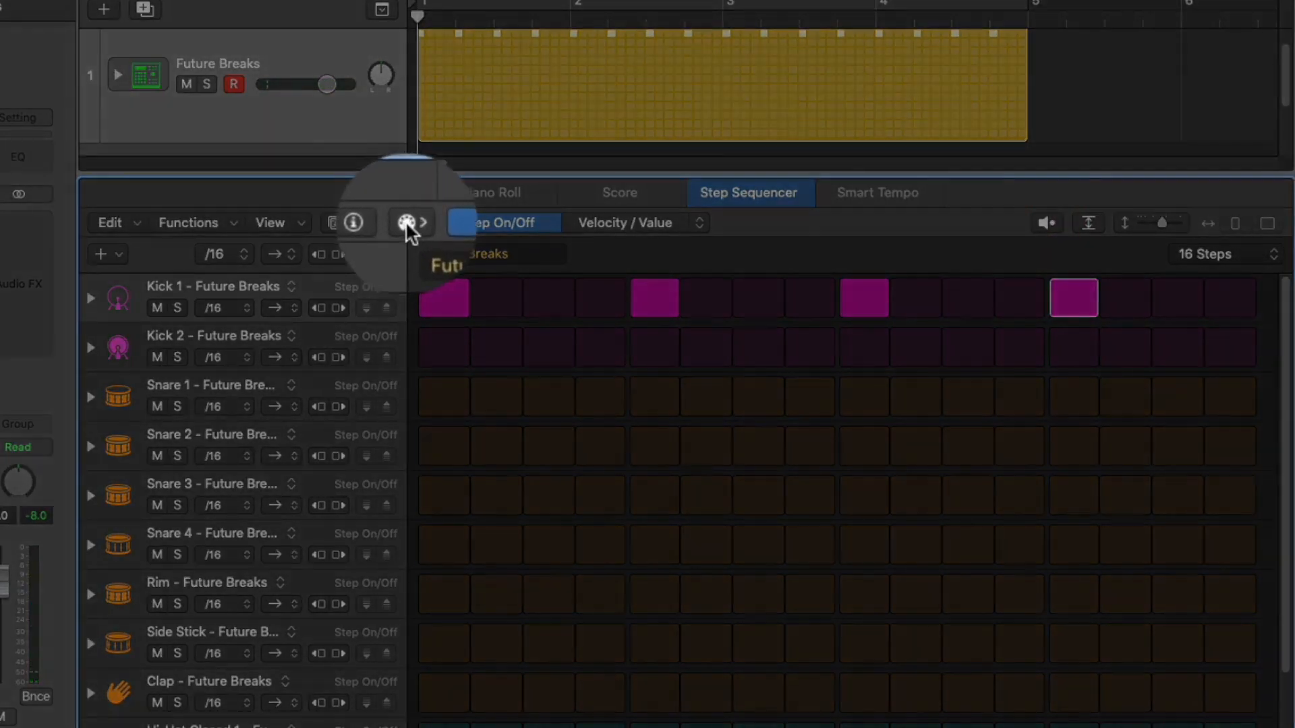
Step: Turn on MIDI Out for the sequencer and add Snare 1 hits on steps 5 and 13
click(406, 224)
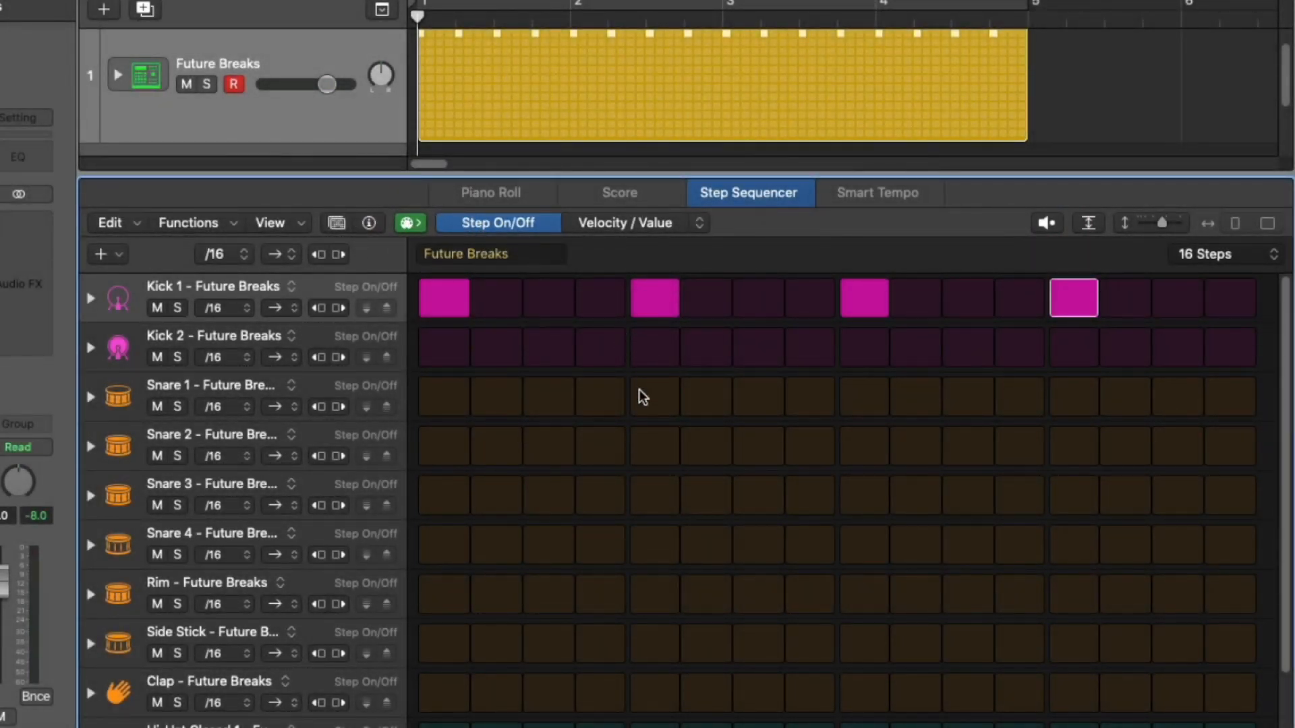
click(652, 399)
click(1060, 394)
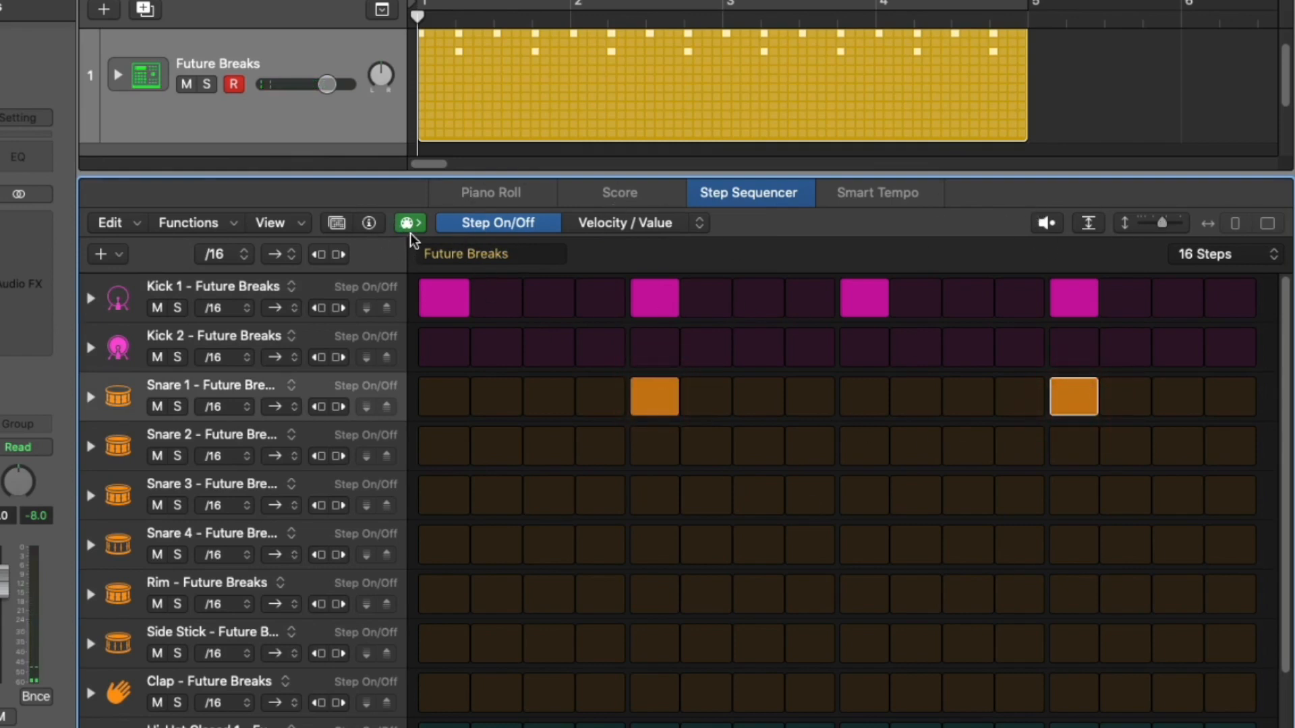
Step: With the pattern previewing, add Hi-Hat Closed 1 hits on steps 3, 7, 11 and 15, and turn MIDI Out off
click(1047, 223)
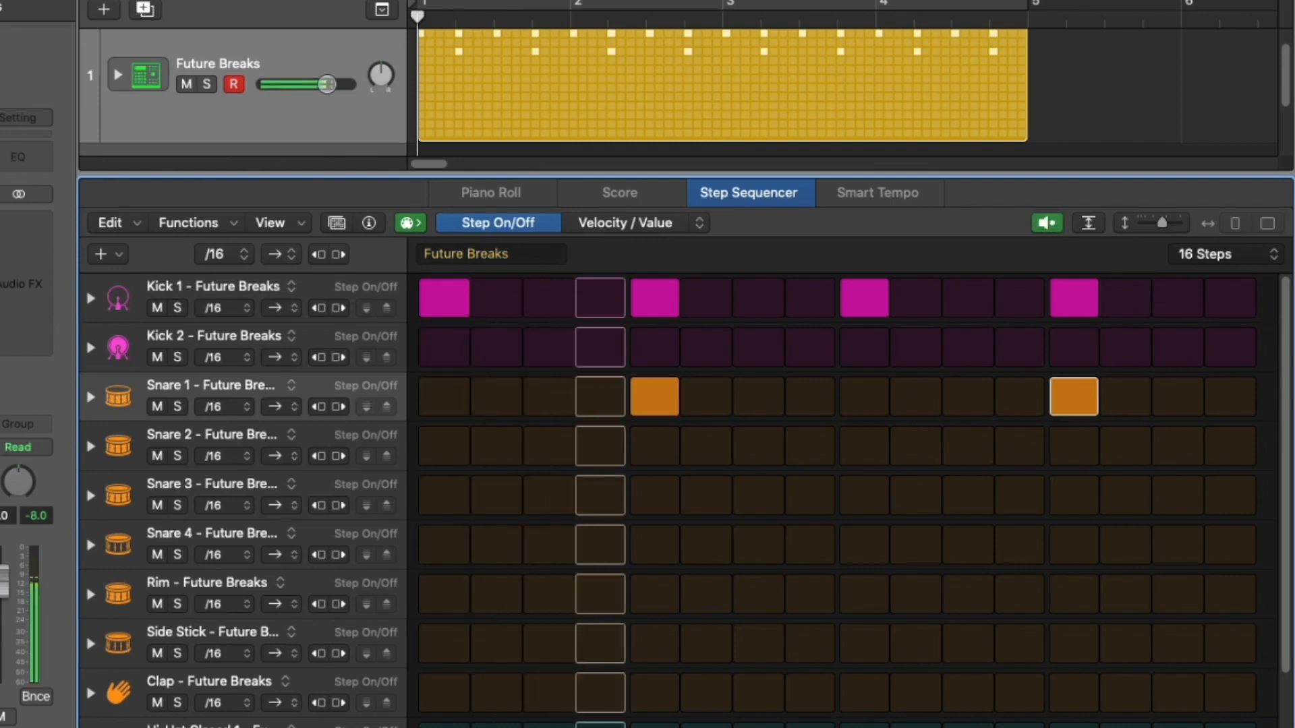
scroll(1267, 404, down, 3)
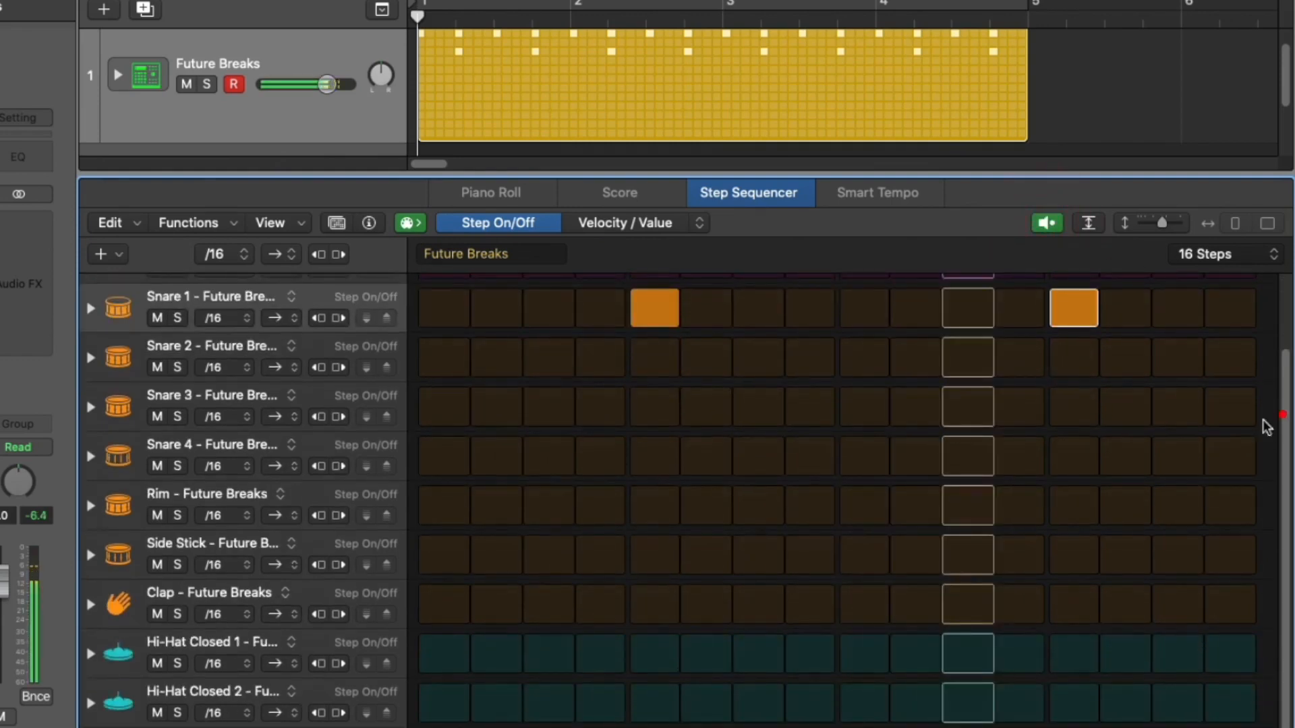
click(538, 652)
click(762, 653)
click(968, 653)
click(1165, 653)
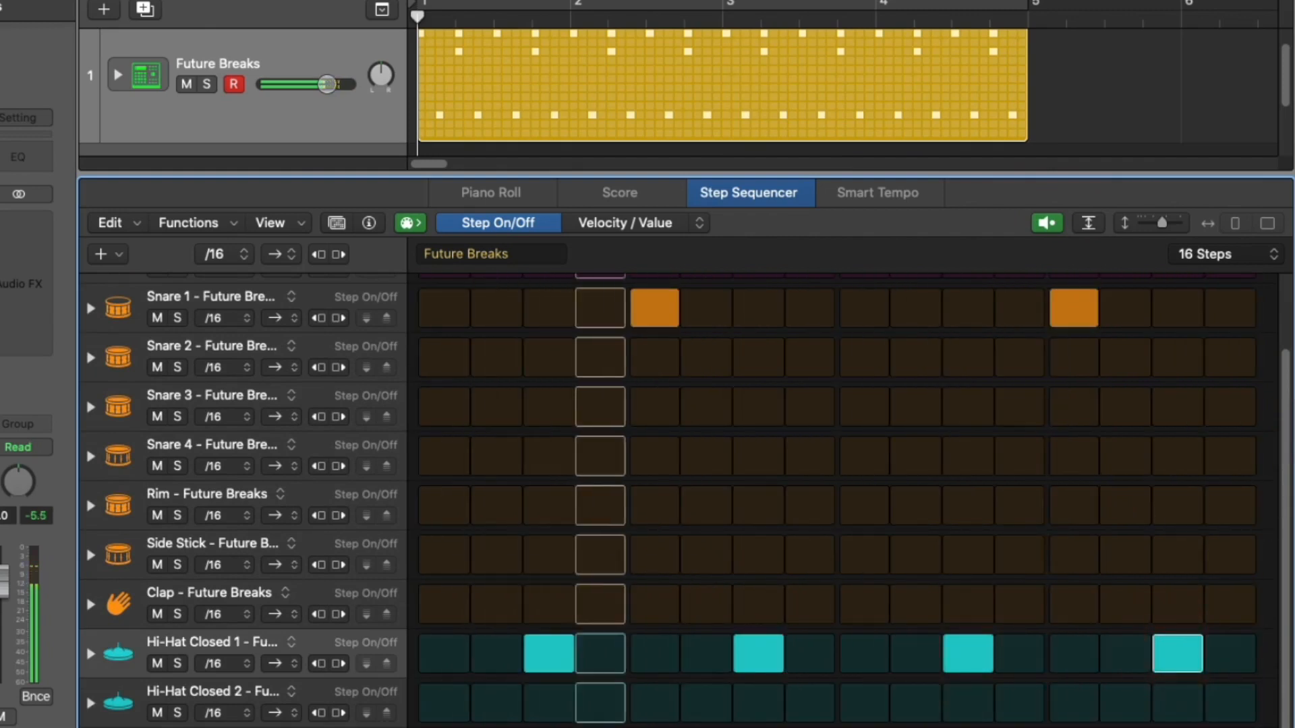
click(408, 222)
Step: Rework Kick 1 during the preview by clearing steps 5 and 13 and adding steps 4, 11 and 16, and stop the preview
drag(1285, 466, 1194, 291)
click(650, 297)
click(600, 297)
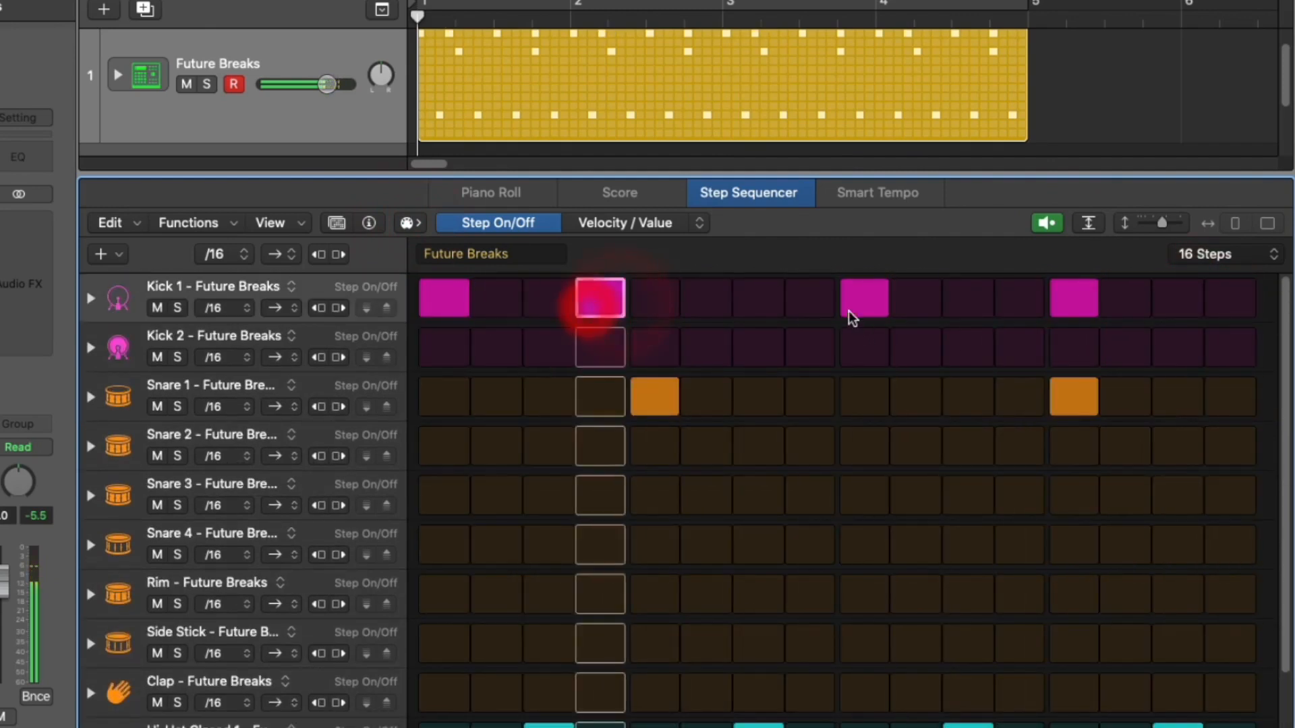
click(969, 300)
click(1079, 305)
click(1228, 297)
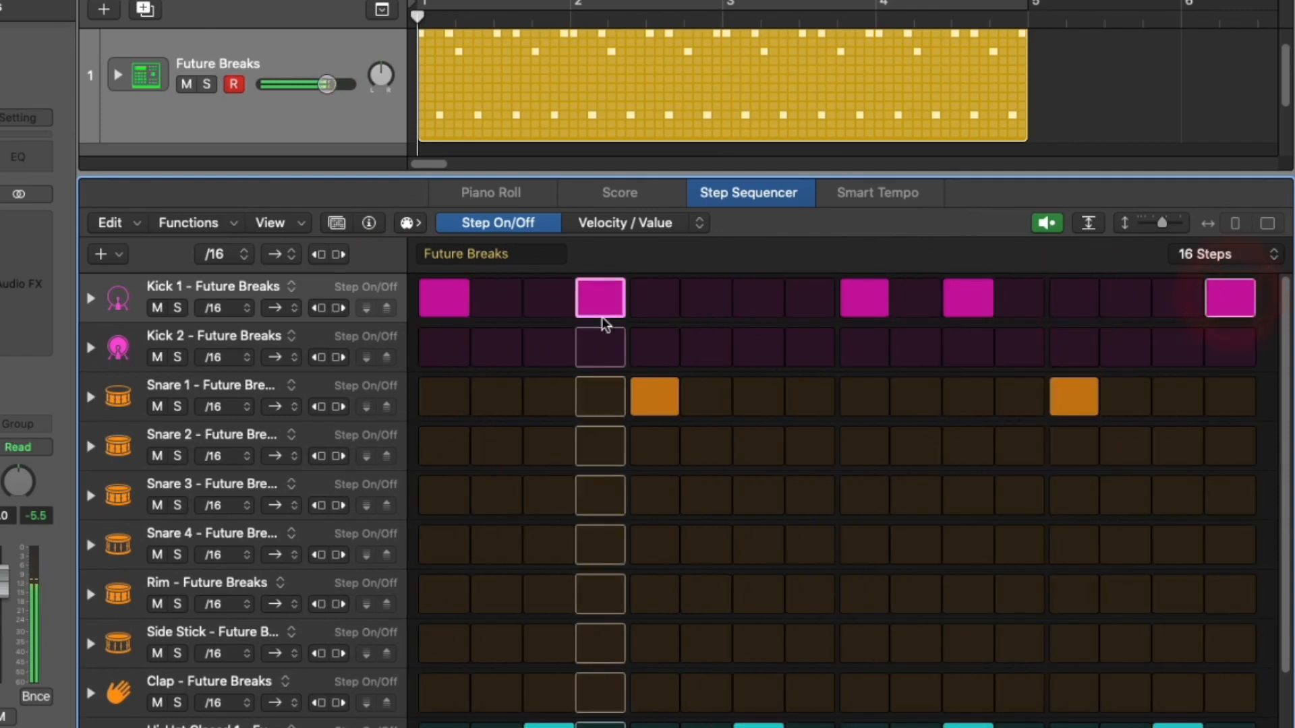
click(1047, 222)
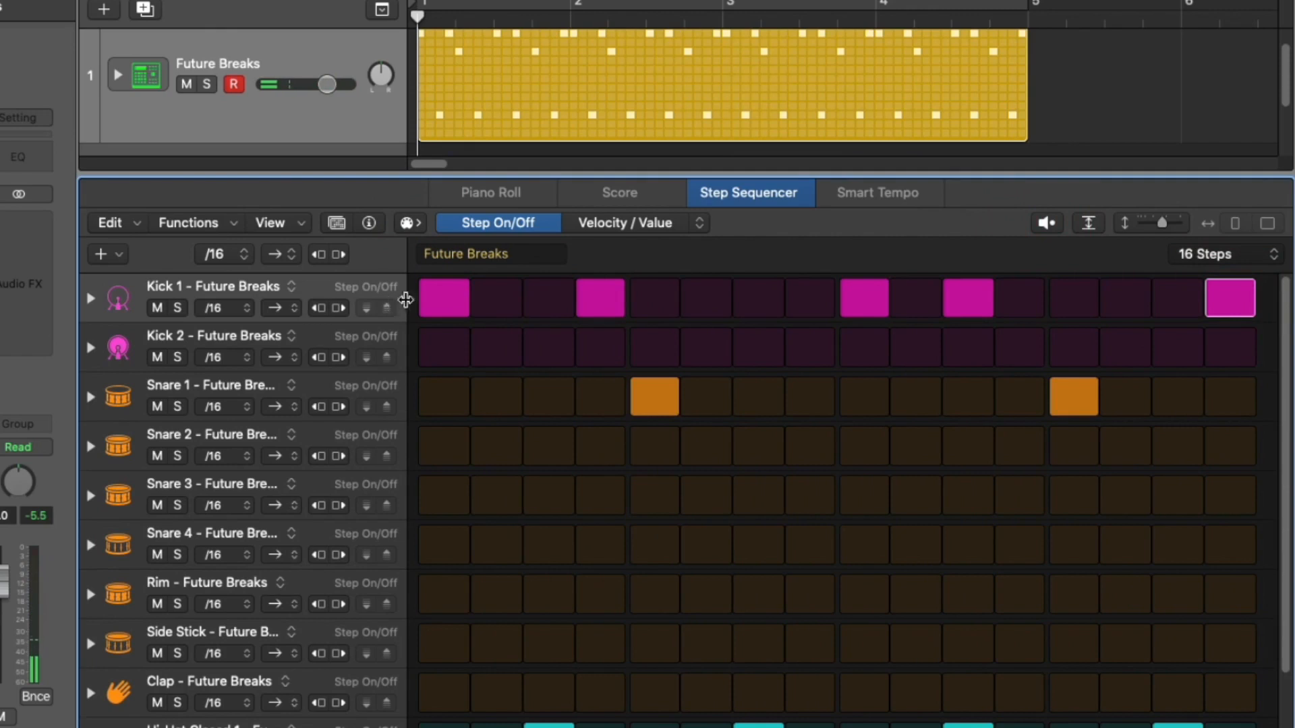
Step: Try a Kick 2 hit on step 1 and clear it again
click(445, 349)
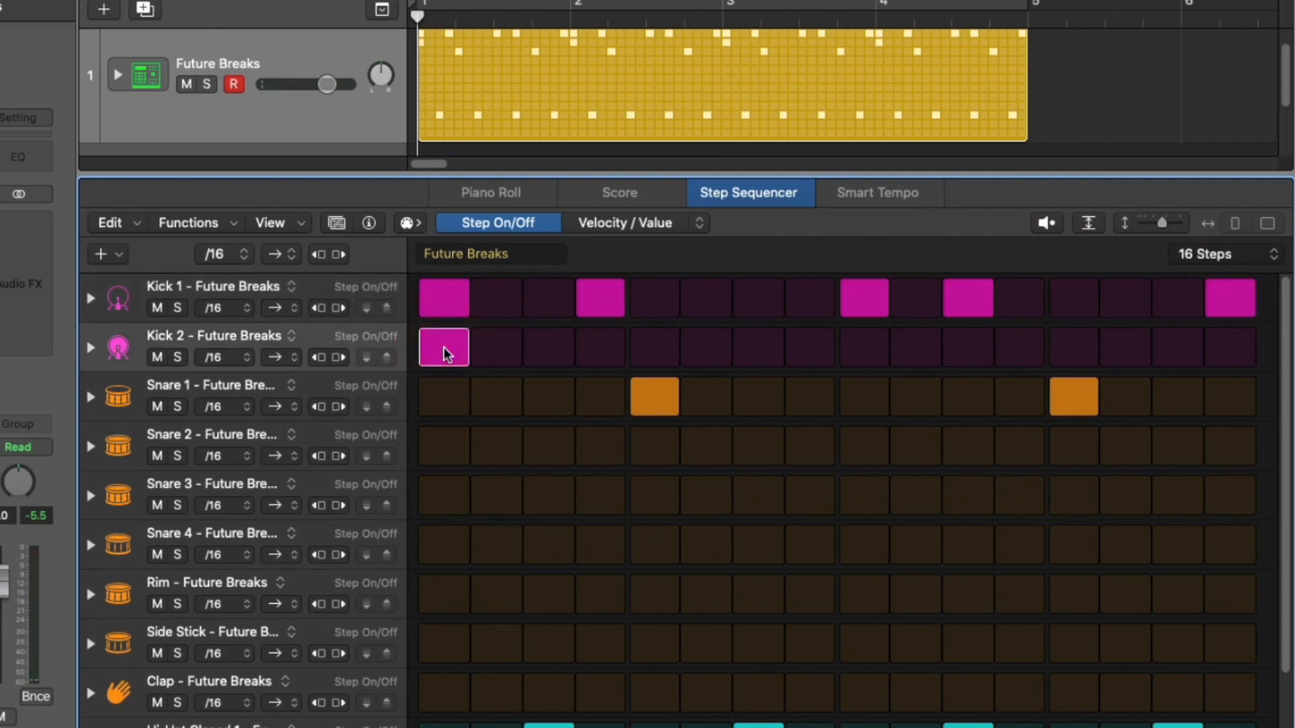
click(445, 352)
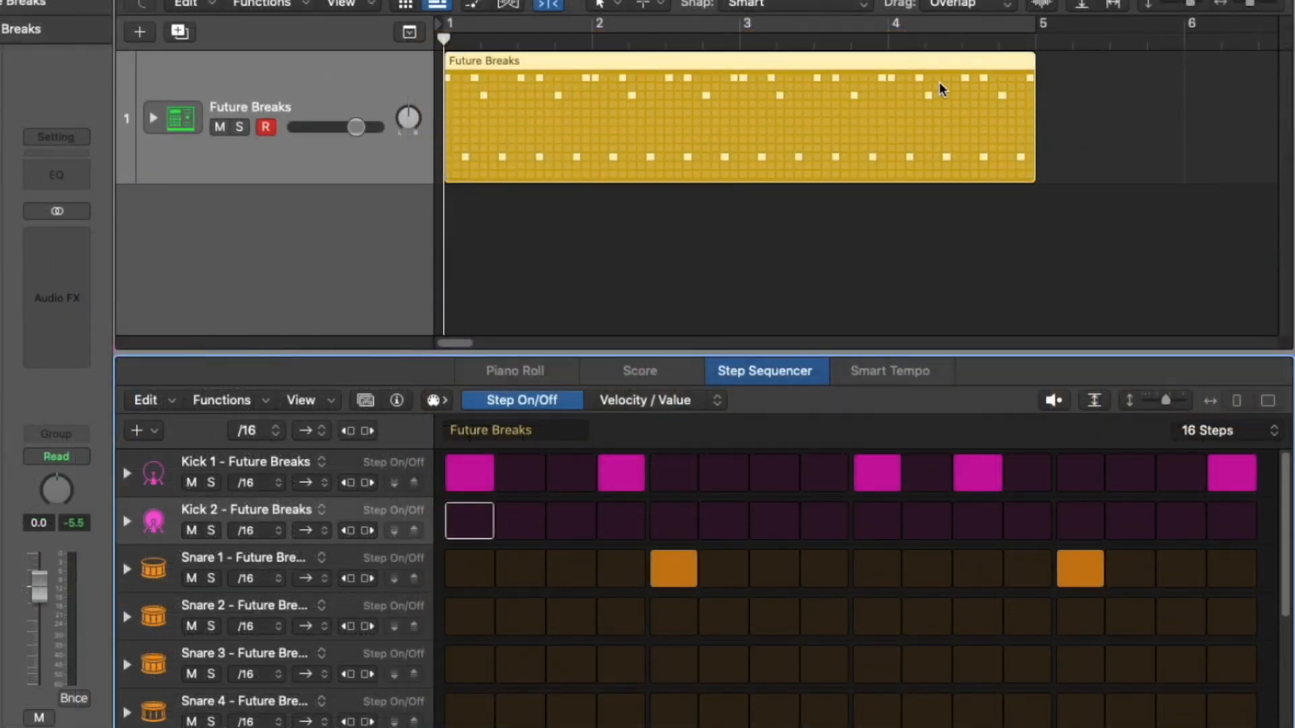
Step: Set the cycle range to the Future Breaks region and play the loop briefly
click(974, 60)
key(super+u)
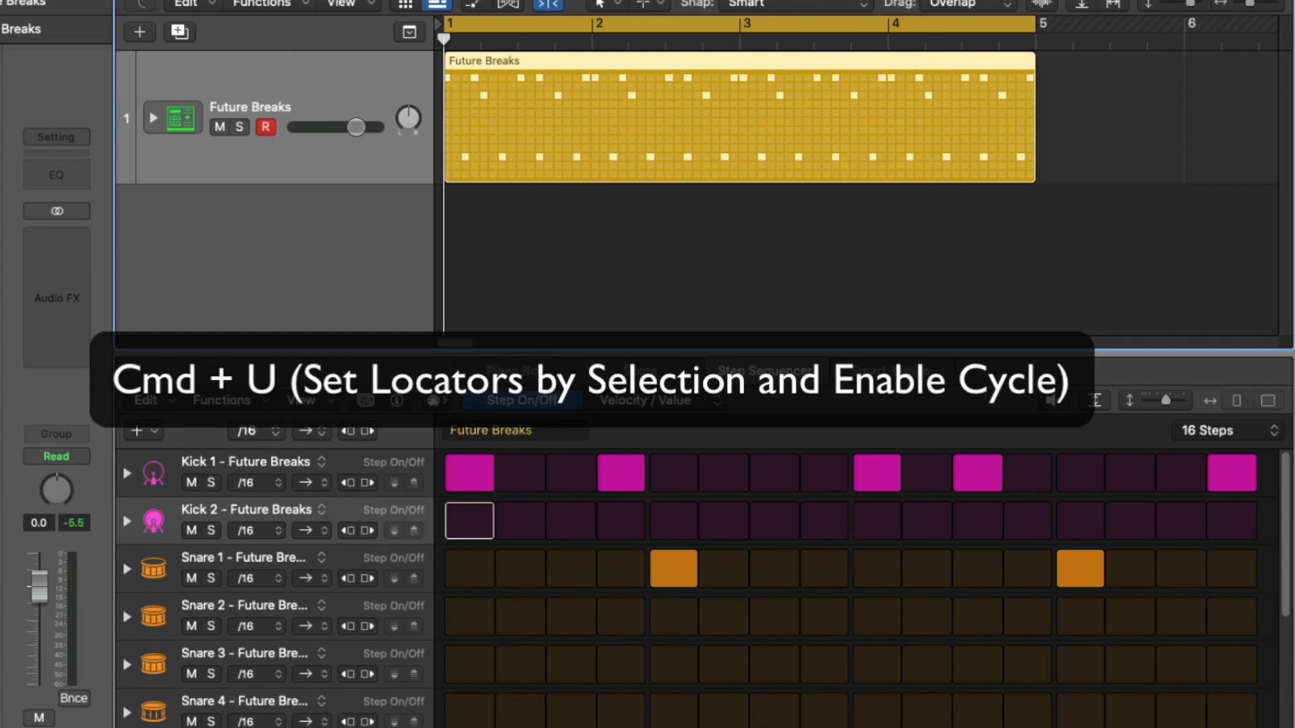
key(space)
key(space)
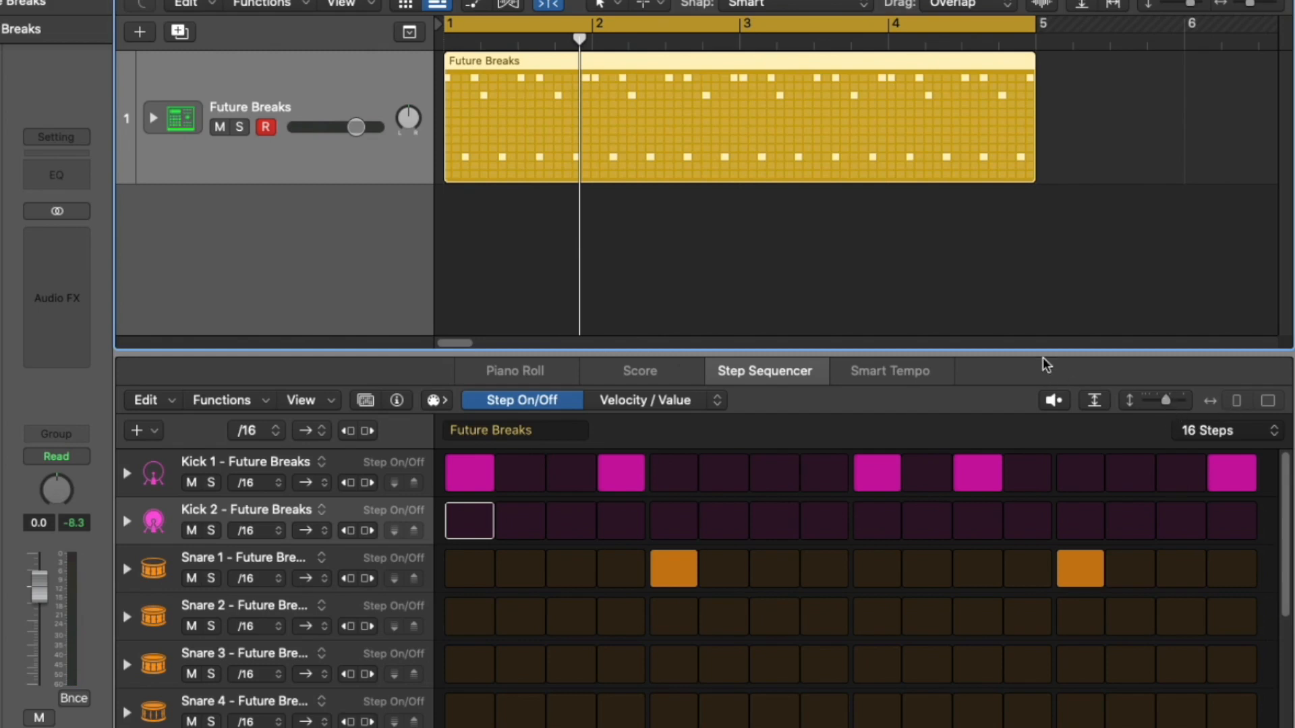
Step: Enlarge the Step Sequencer area and turn on vertical auto zoom so the rows fit its height
drag(1048, 350, 1086, 193)
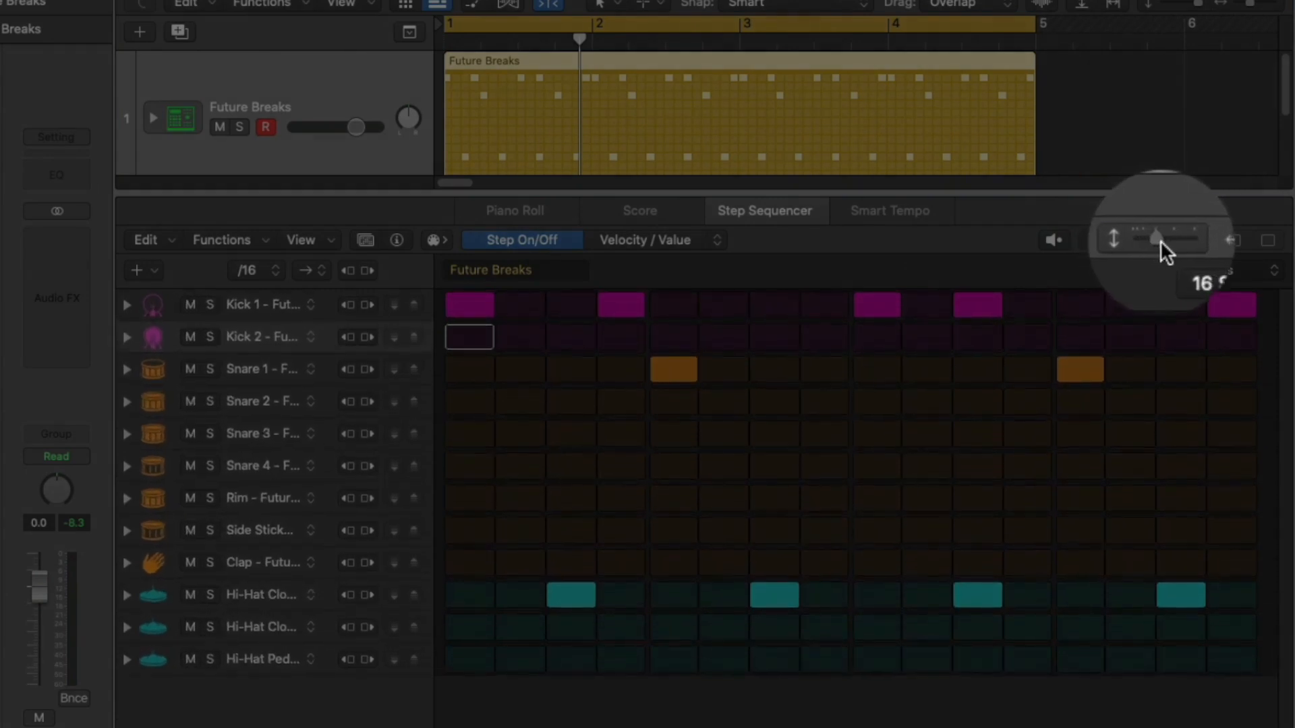
drag(1160, 241, 1133, 241)
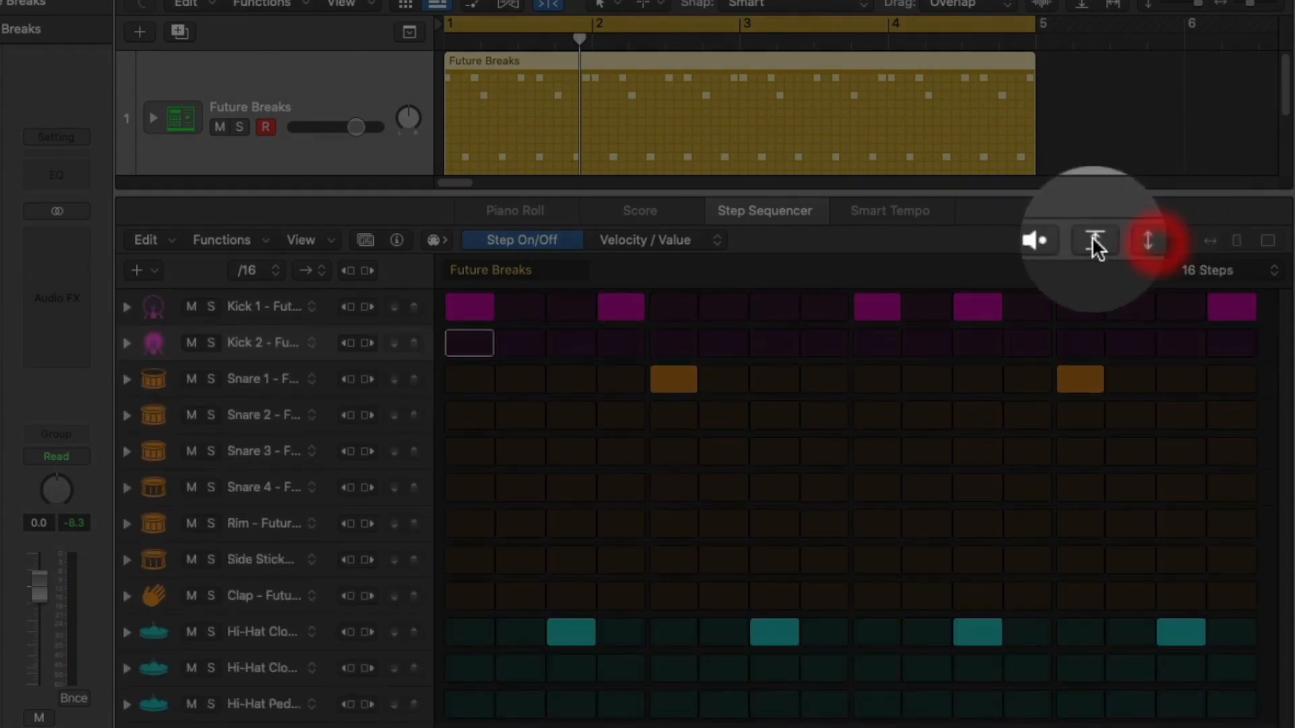
click(1093, 237)
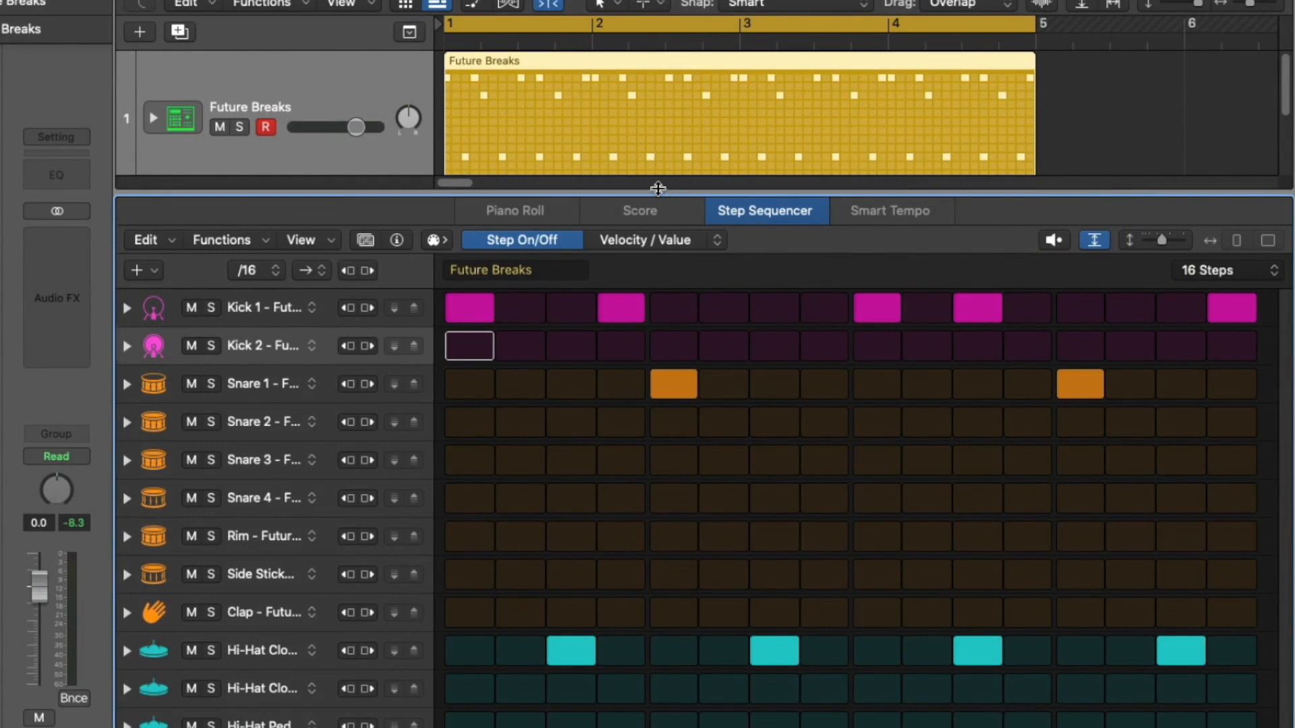
drag(668, 202, 665, 213)
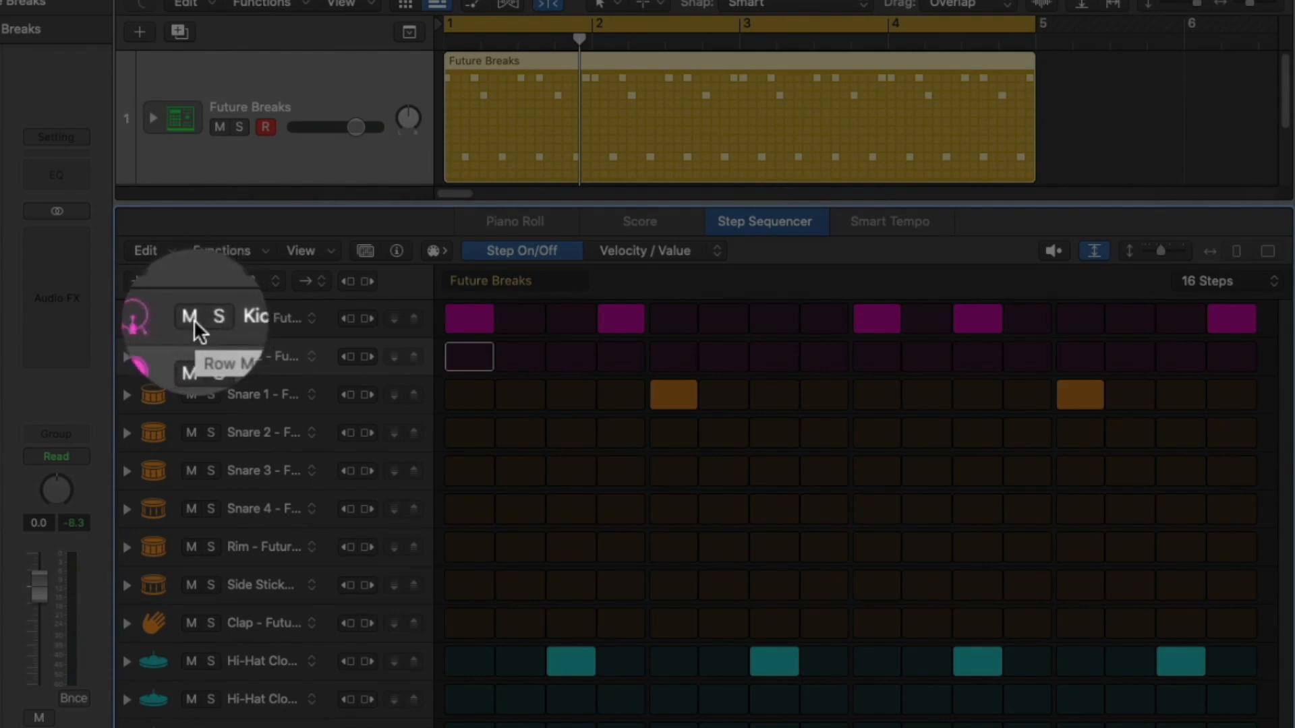
Step: Audition the Kick 1 row muted and soloed during playback, and clear the solo
click(191, 318)
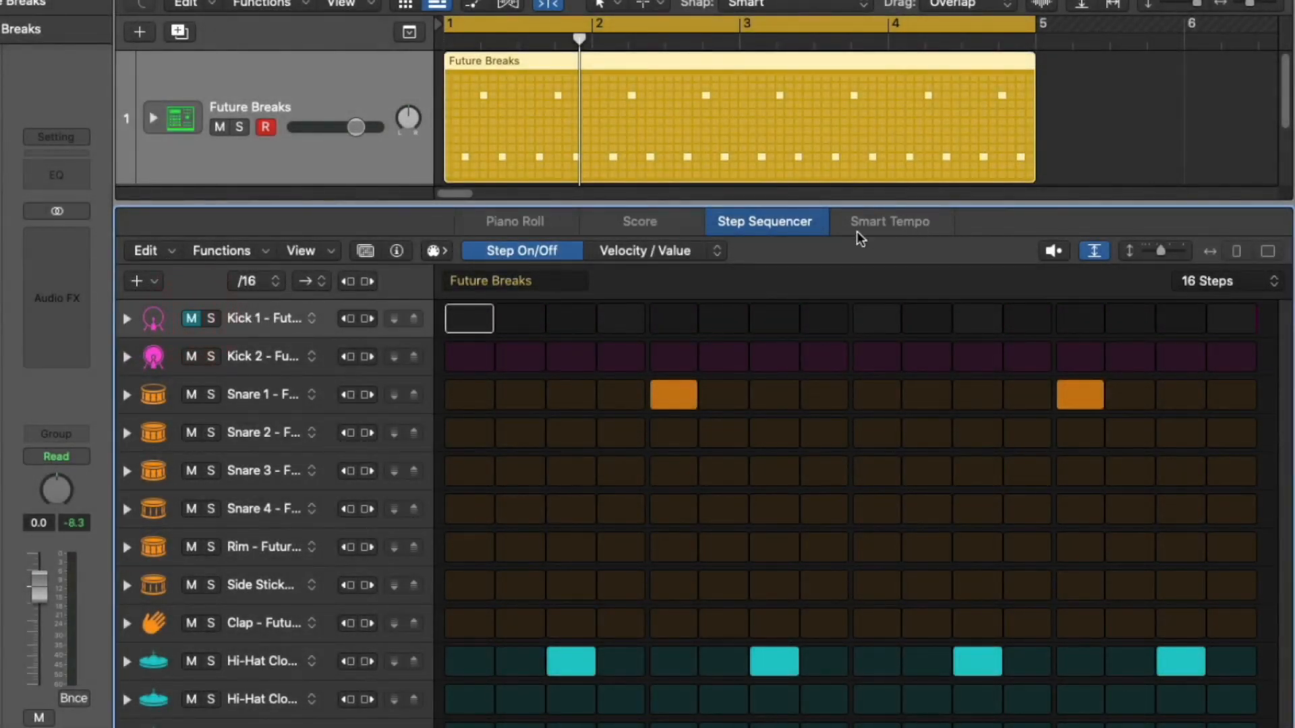
key(space)
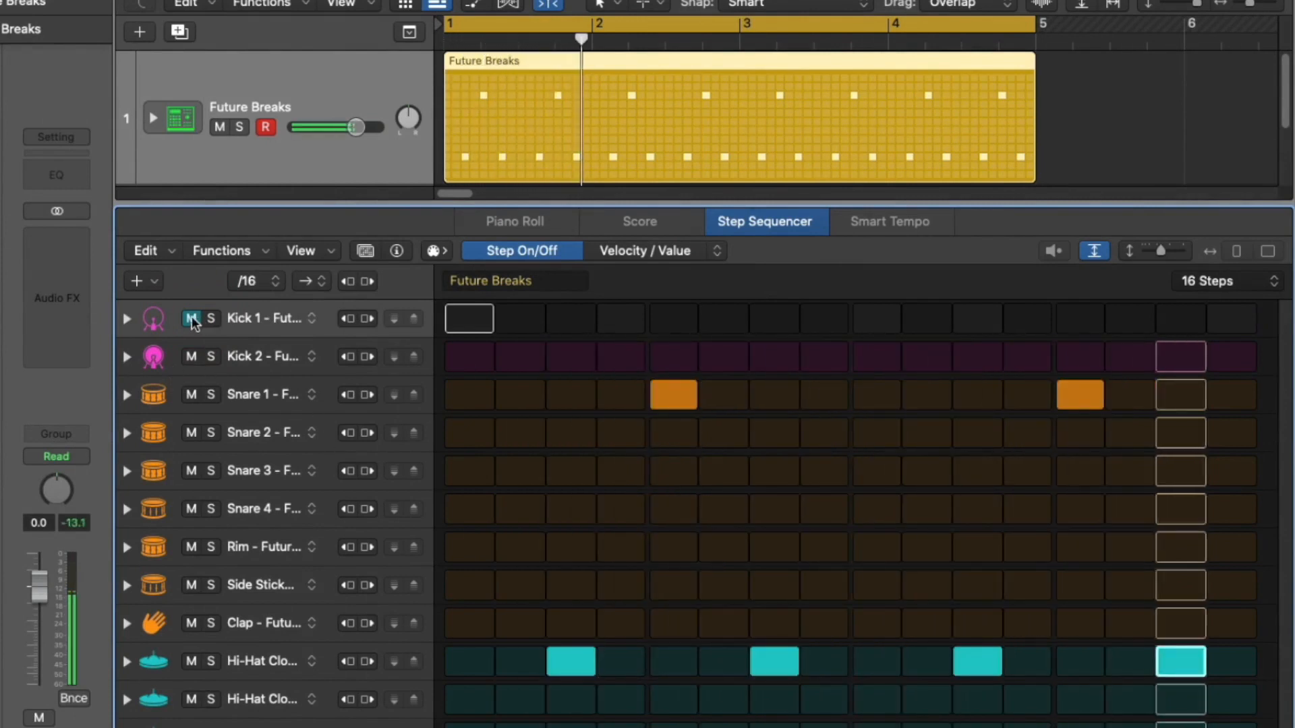
click(211, 318)
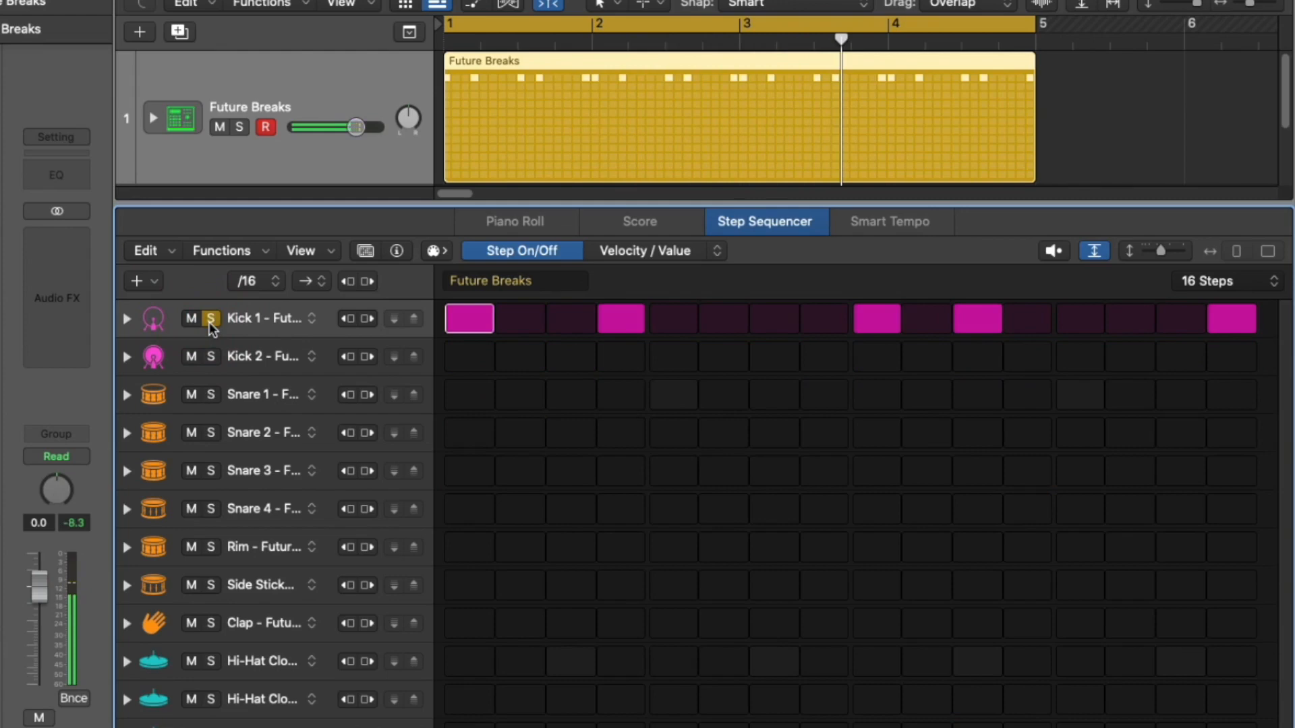
click(211, 318)
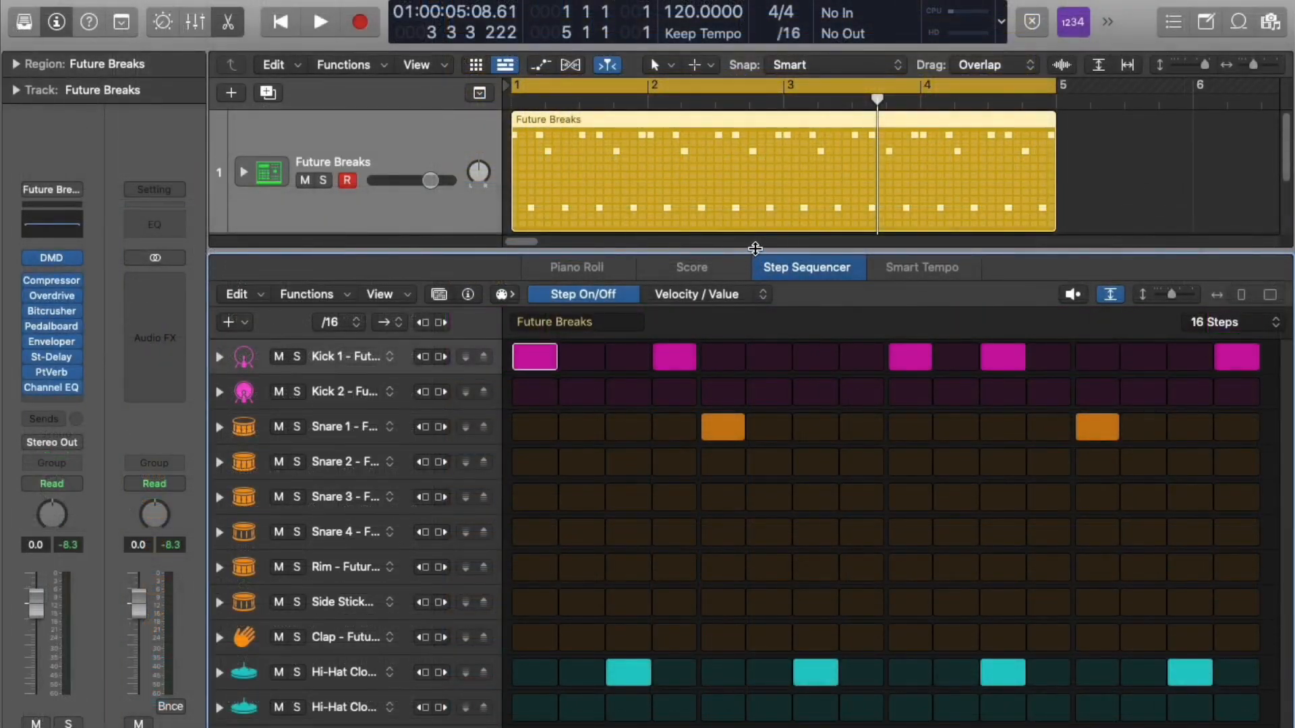
Step: Close the editor and delete the Future Breaks pattern region from the track
key(p)
key(p)
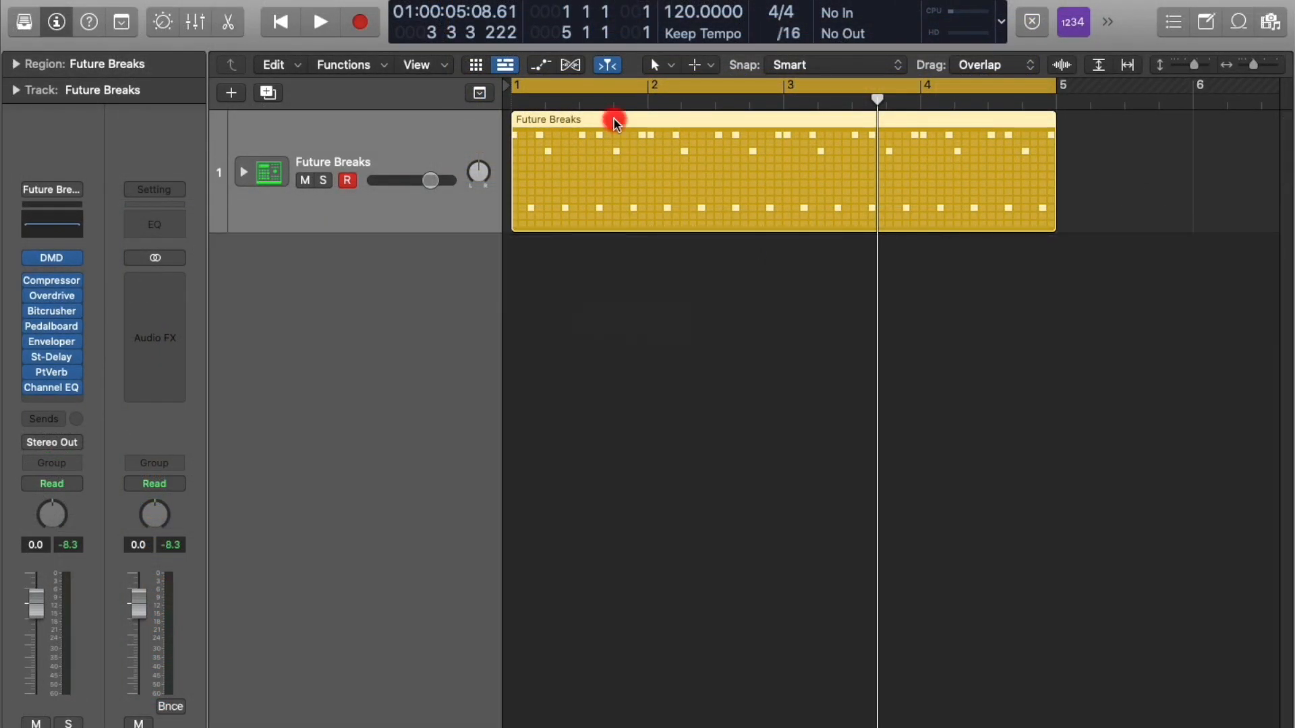
key(BackSpace)
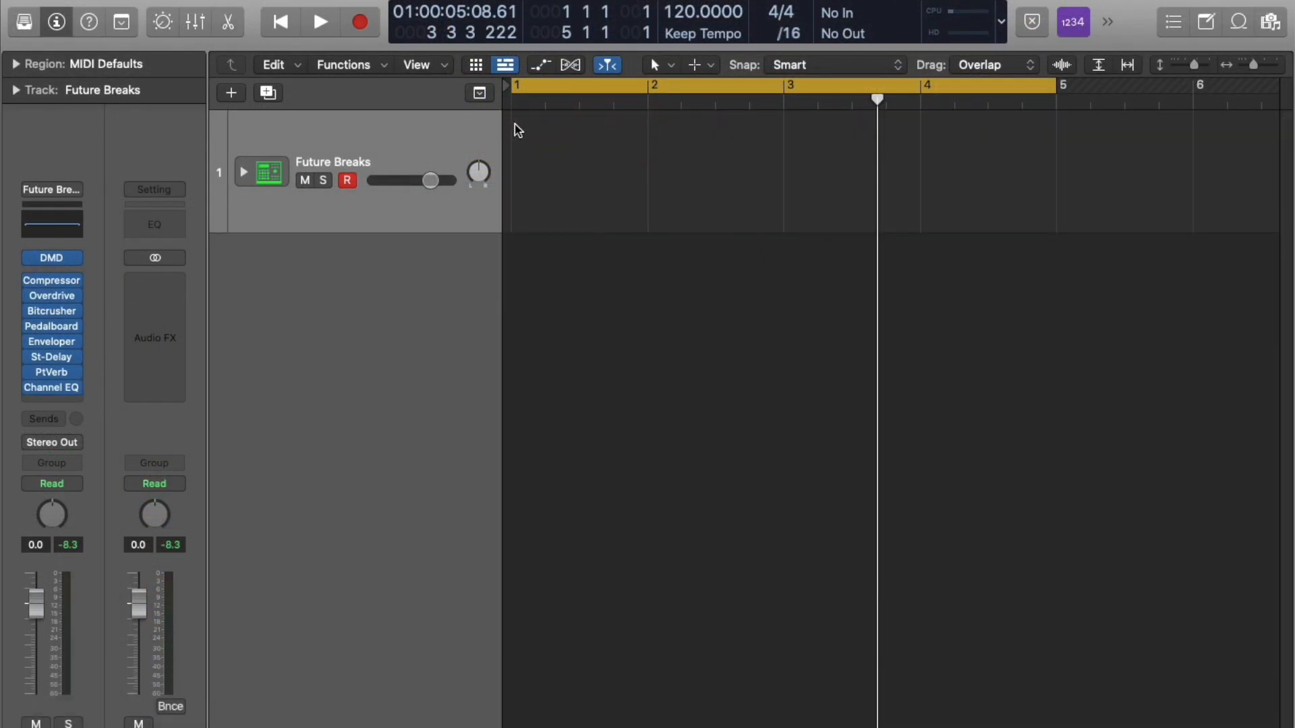
Step: Show the Live Loops grid, create a pattern cell in the Future Breaks track's first slot, and open it in the Step Sequencer
click(475, 65)
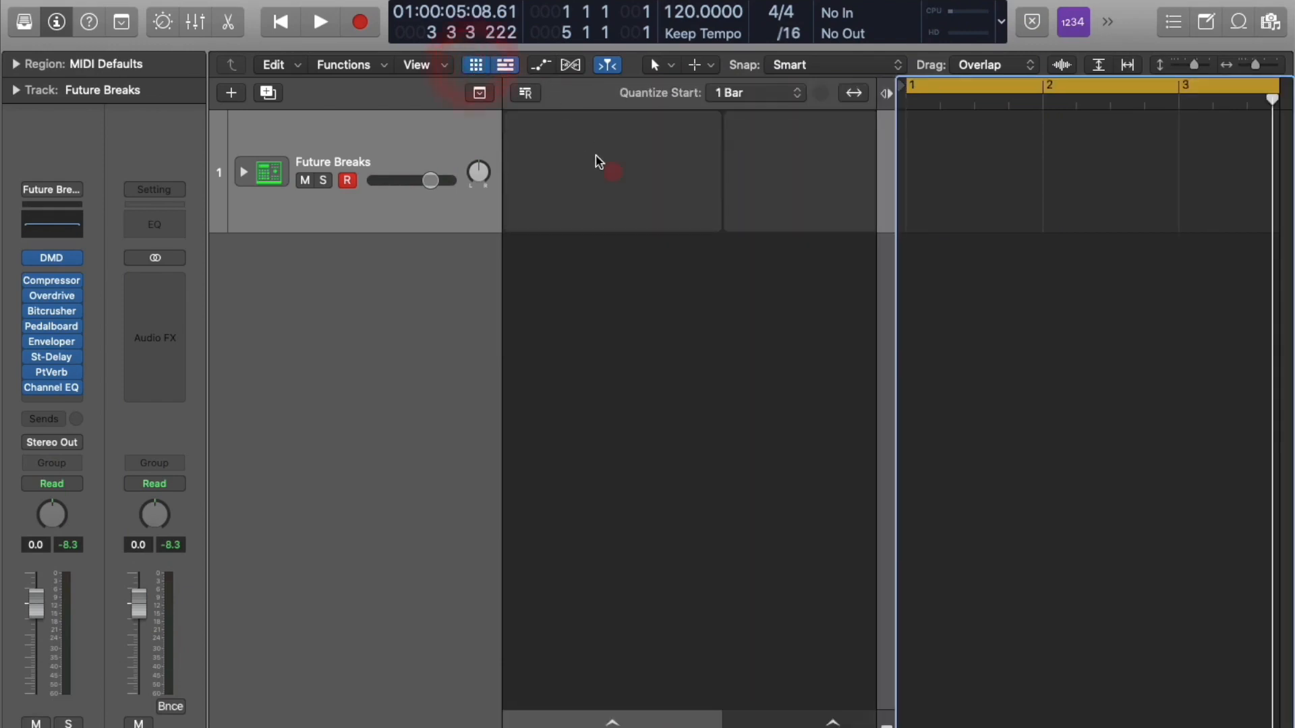
ctrl+click(523, 141)
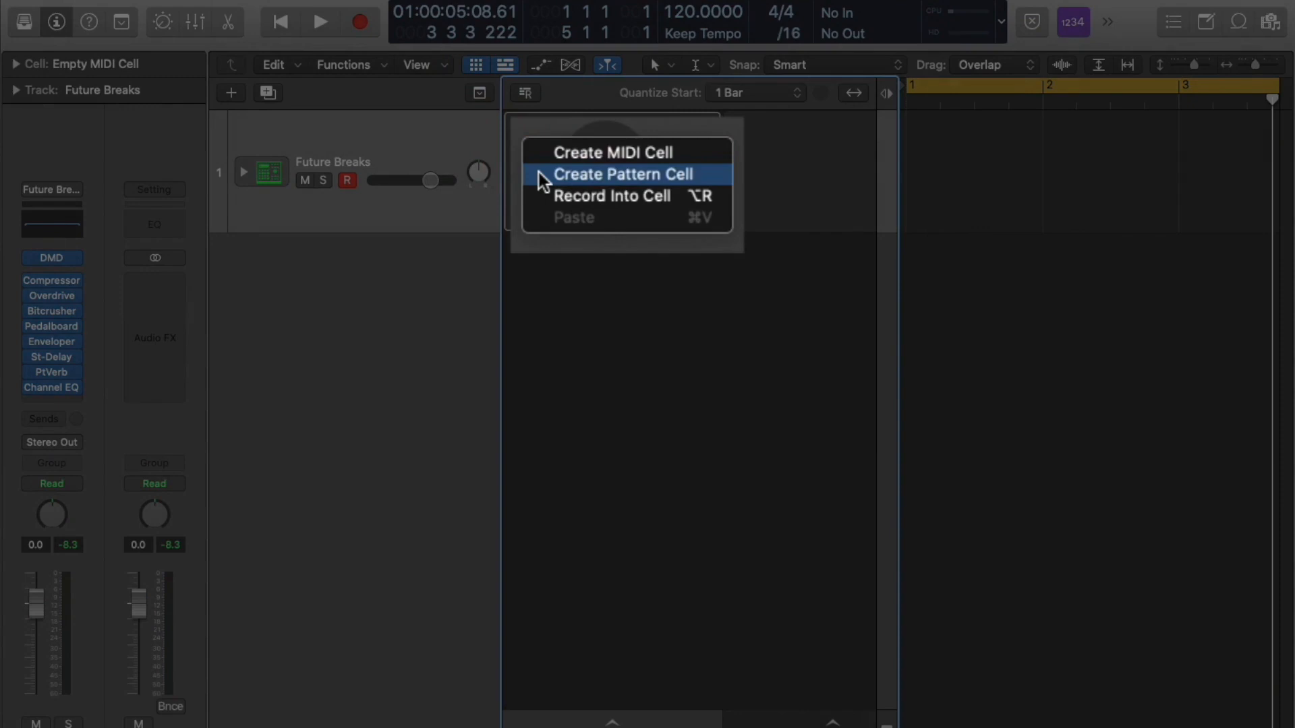
click(539, 172)
double_click(536, 159)
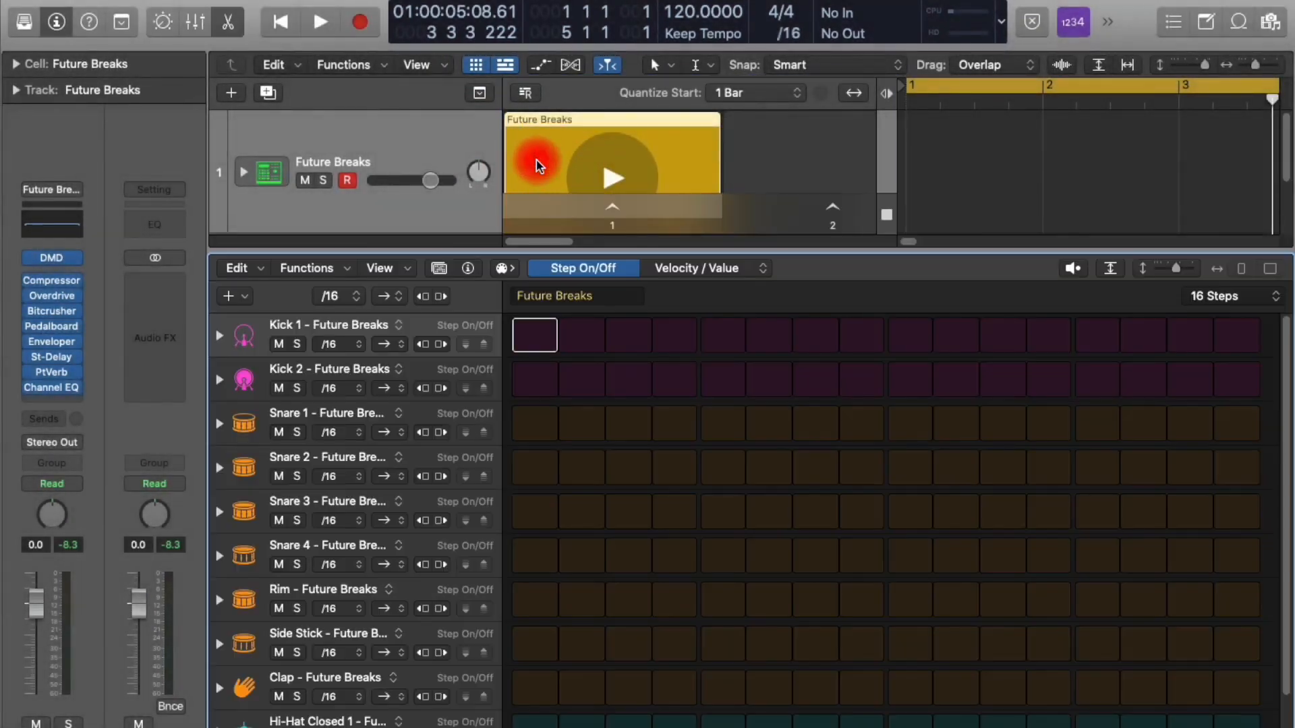
Step: Activate steps 1, 4 and 5 on Kick 1, steps 5, 6 and 10 on Kick 2, and step 12 on Snare 2
click(539, 340)
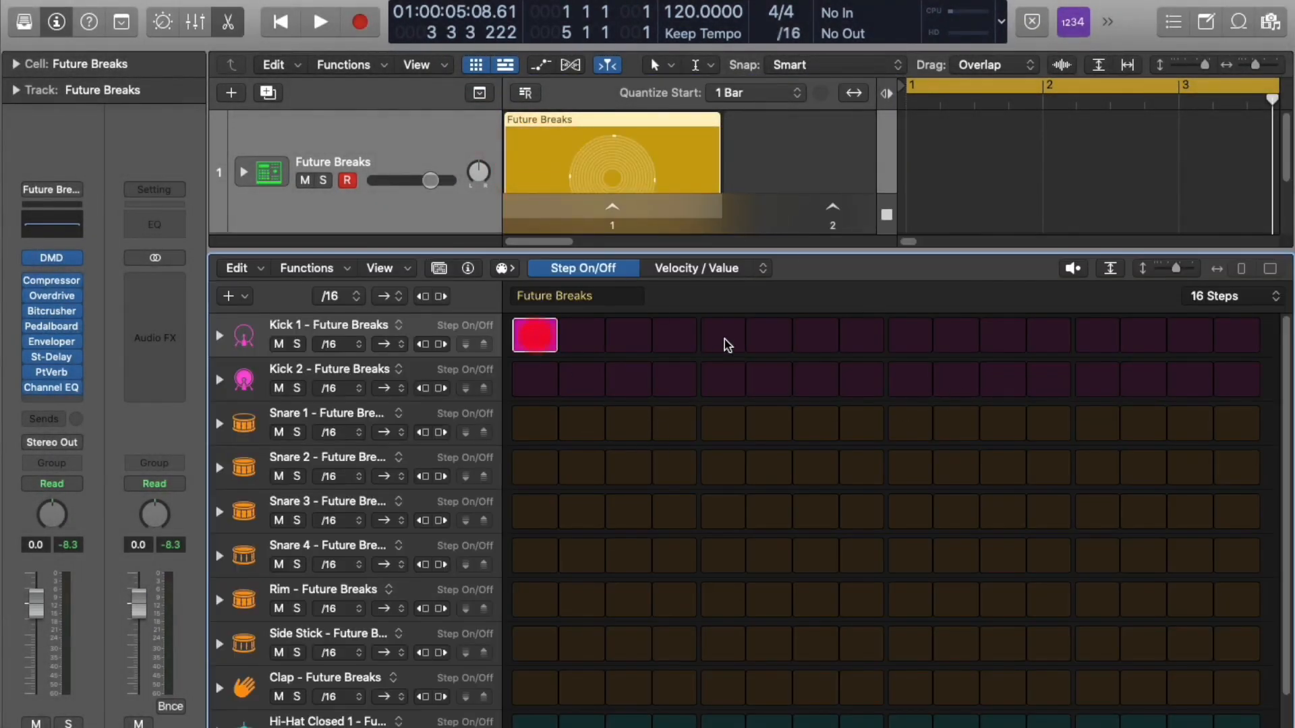
click(674, 335)
click(723, 335)
click(722, 379)
click(769, 378)
click(963, 384)
click(1048, 468)
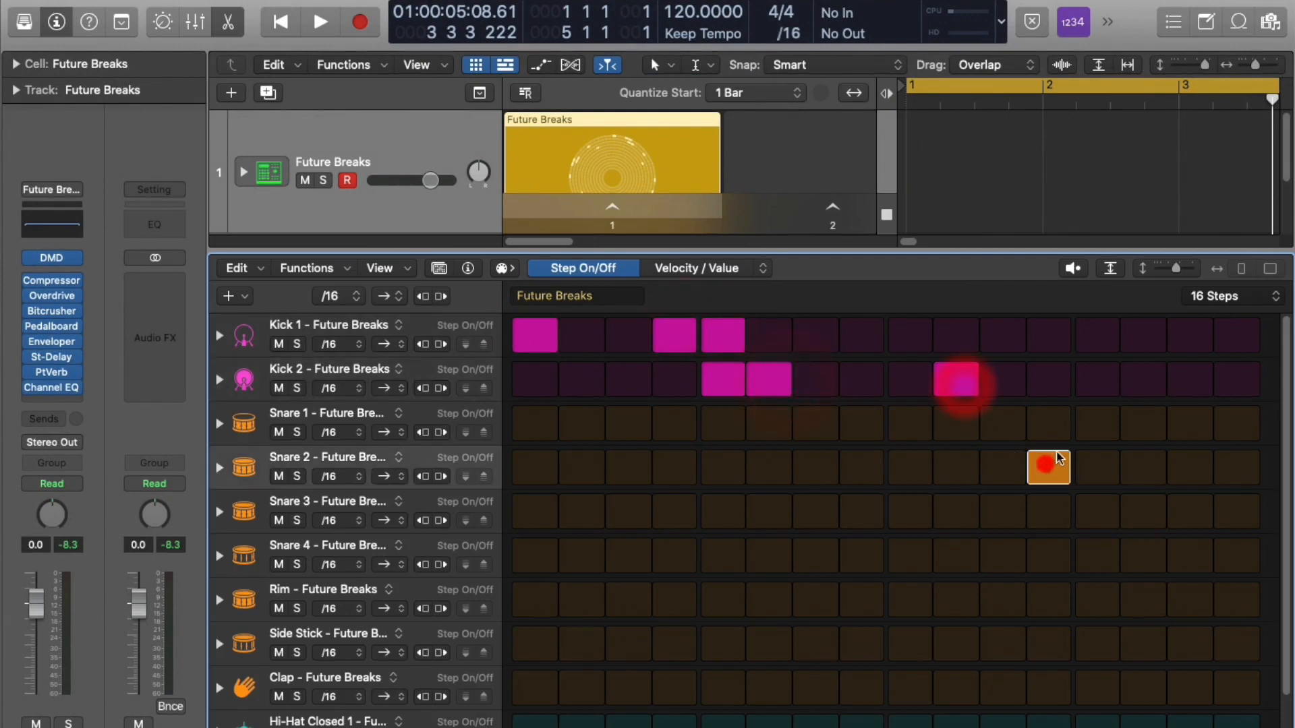
Step: Shrink the Step Sequencer area to reveal the whole Live Loops cell, and play the Future Breaks cell
drag(679, 250, 597, 362)
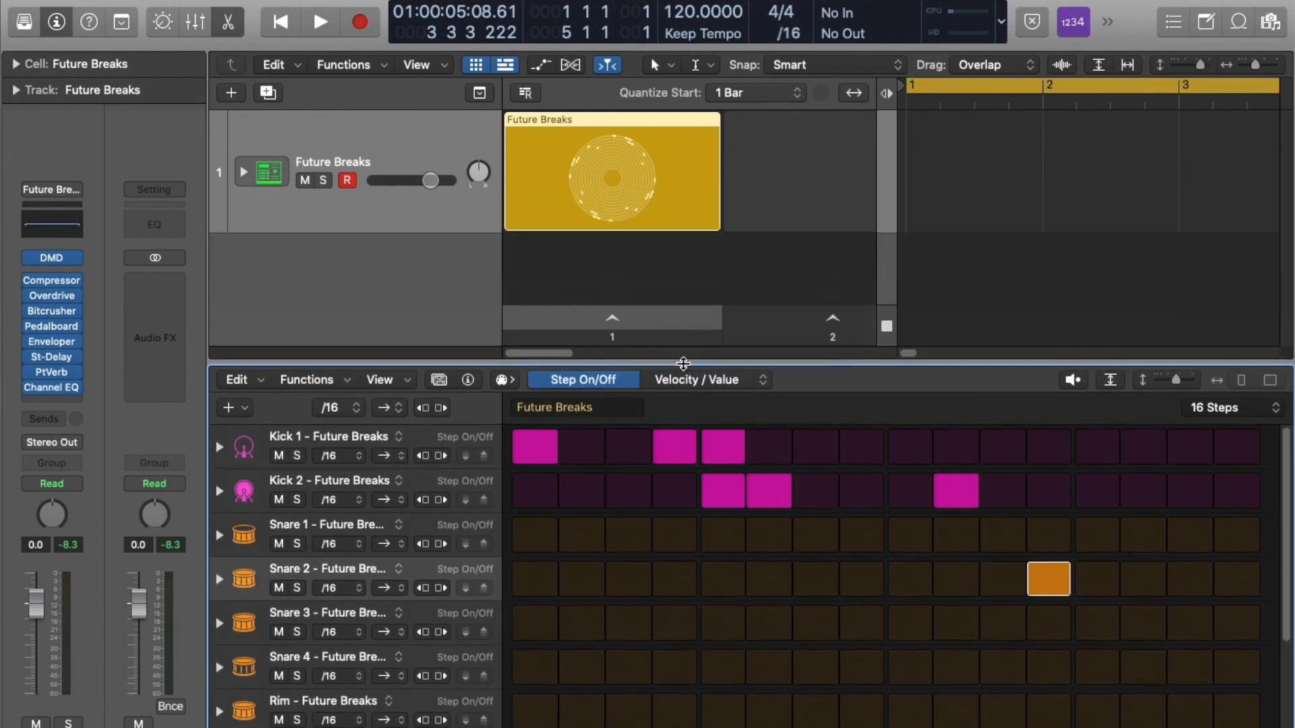
mouse_move(695, 158)
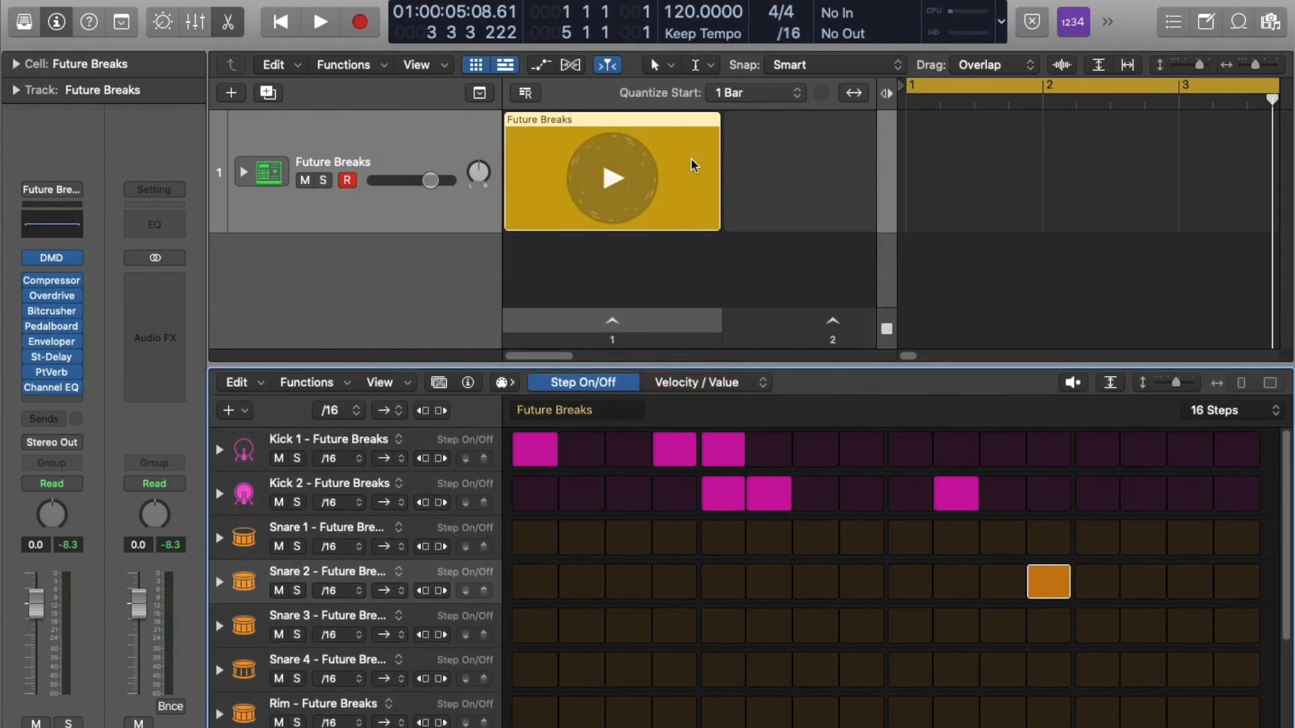
click(610, 179)
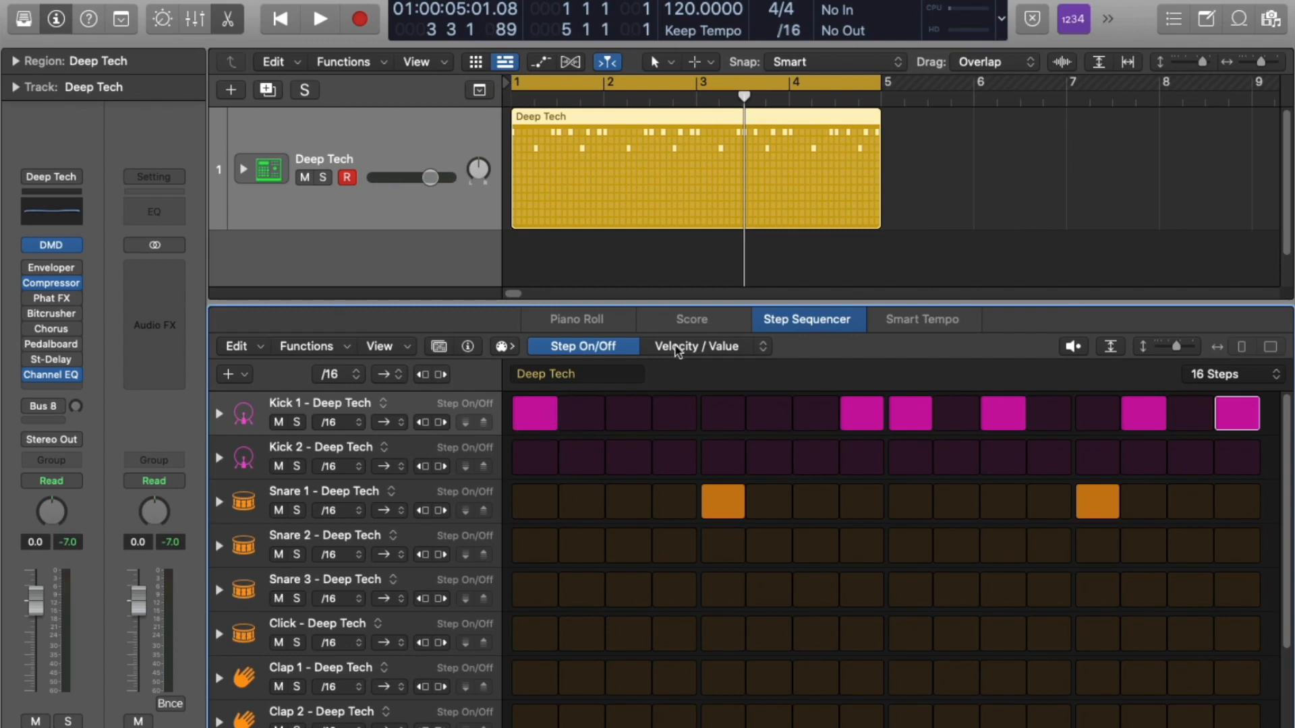
Step: Switch to Velocity / Value editing, audition Kick 1's first step at velocity 43, and reset that step to the default 100
click(678, 349)
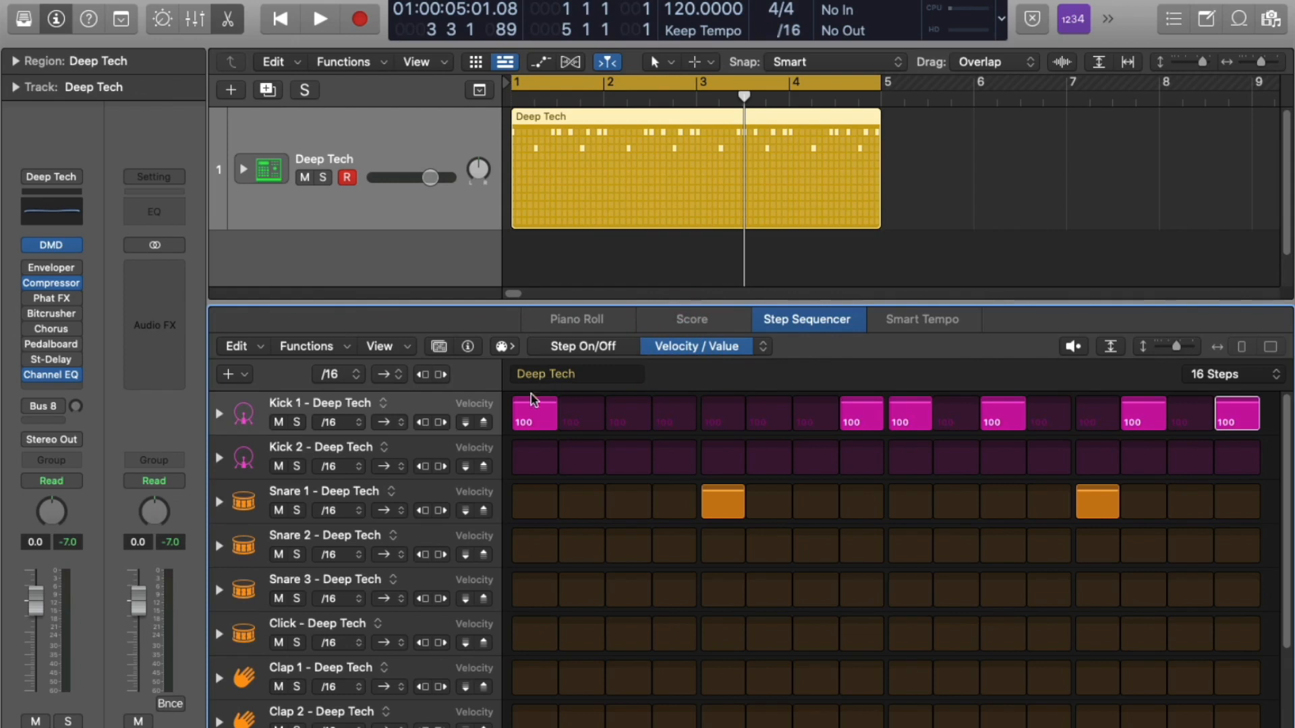
mouse_move(528, 404)
mouse_down()
mouse_move(526, 493)
mouse_move(556, 225)
mouse_move(565, 341)
mouse_move(552, 413)
mouse_move(533, 423)
mouse_up()
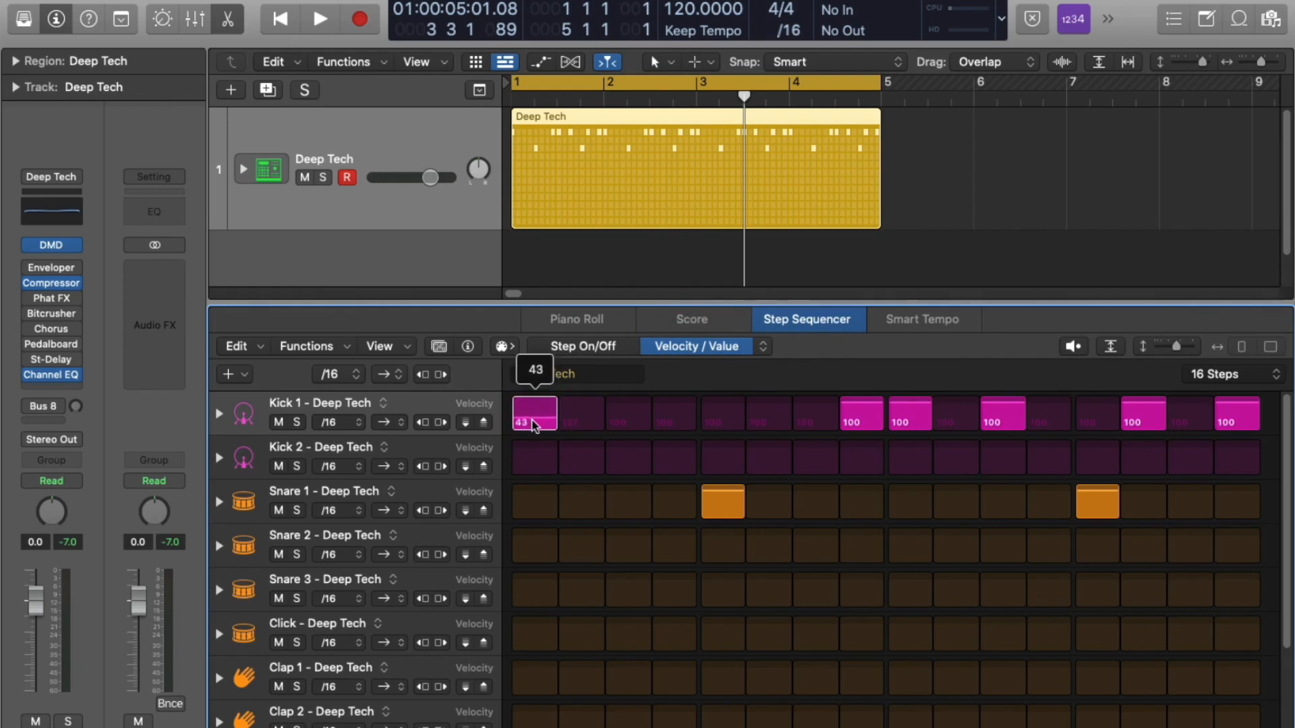
drag(534, 424, 533, 422)
key(space)
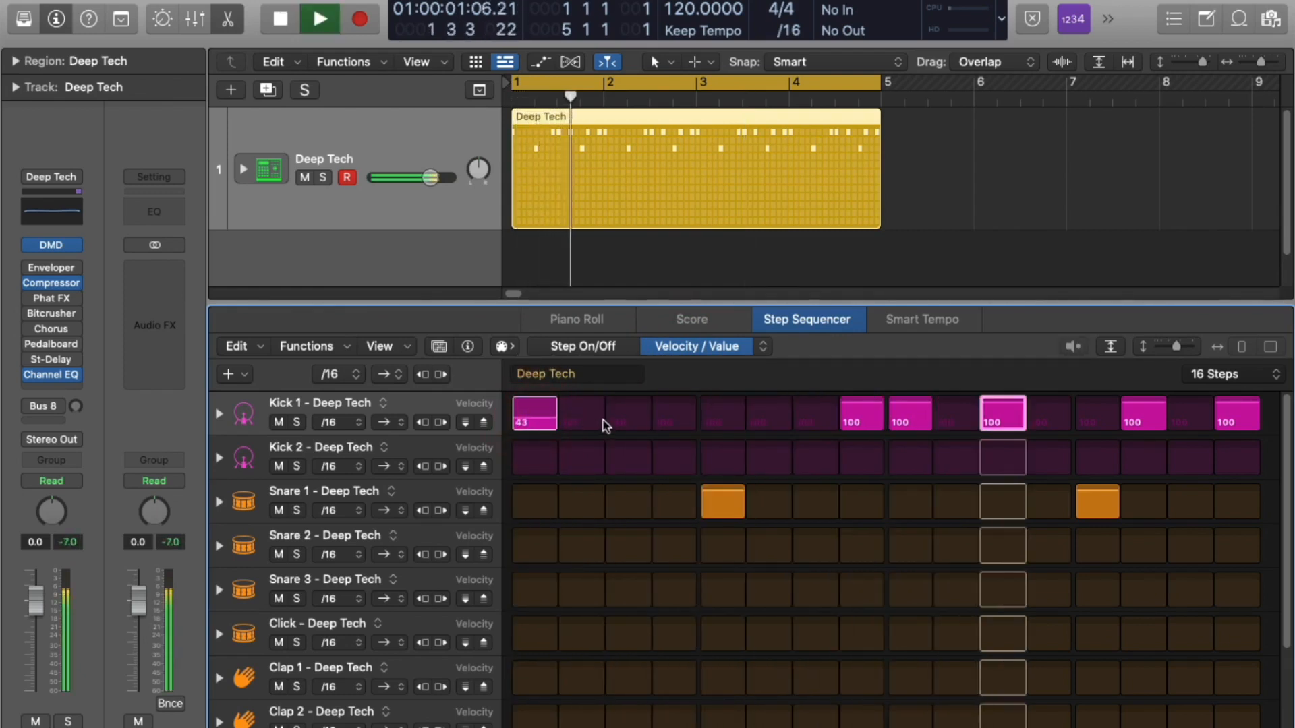
key(space)
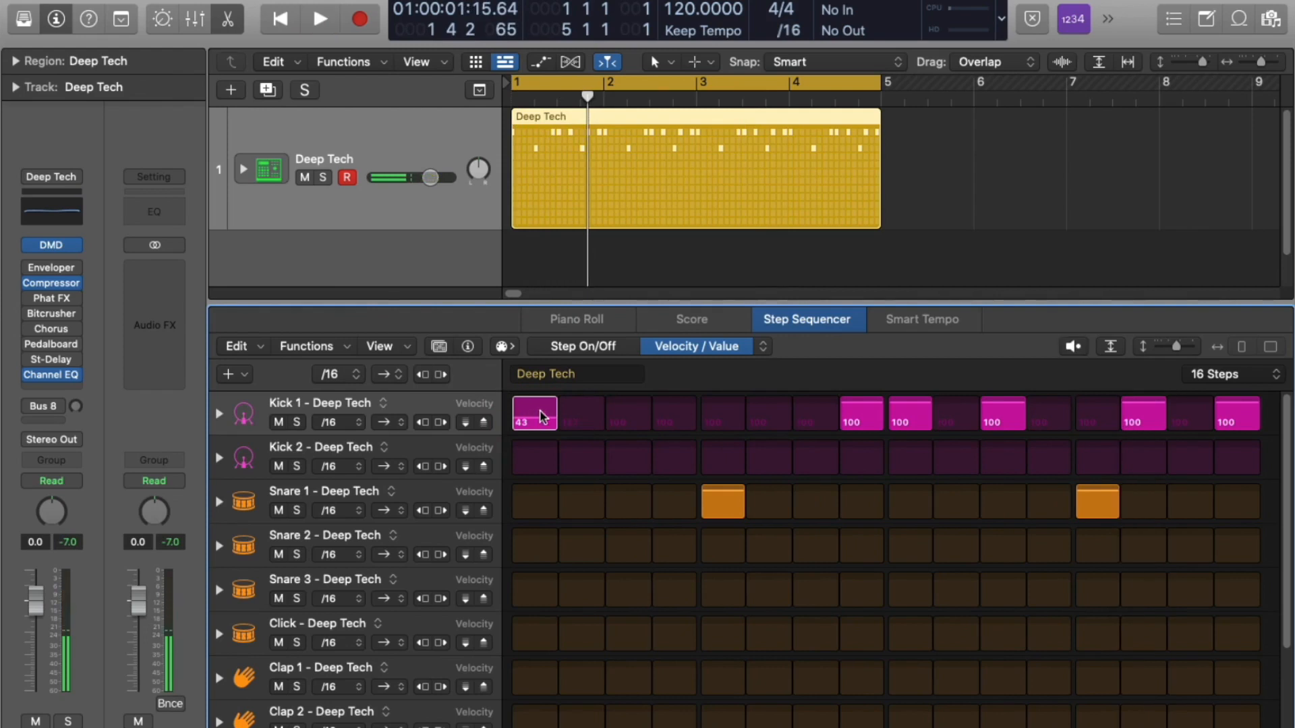
key(alt)
alt+click(537, 416)
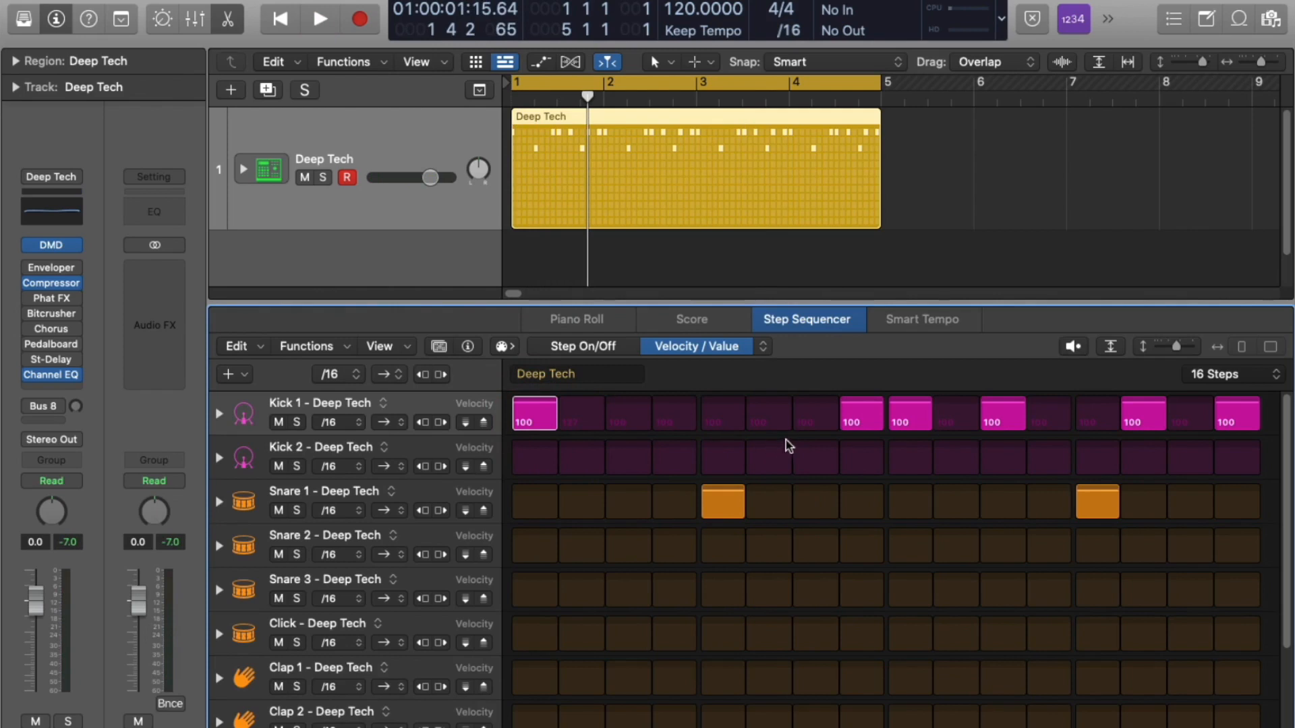
Step: Set Kick 1's velocity to 62 on step 8 and 66 on step 16, and play the pattern
drag(874, 412, 865, 423)
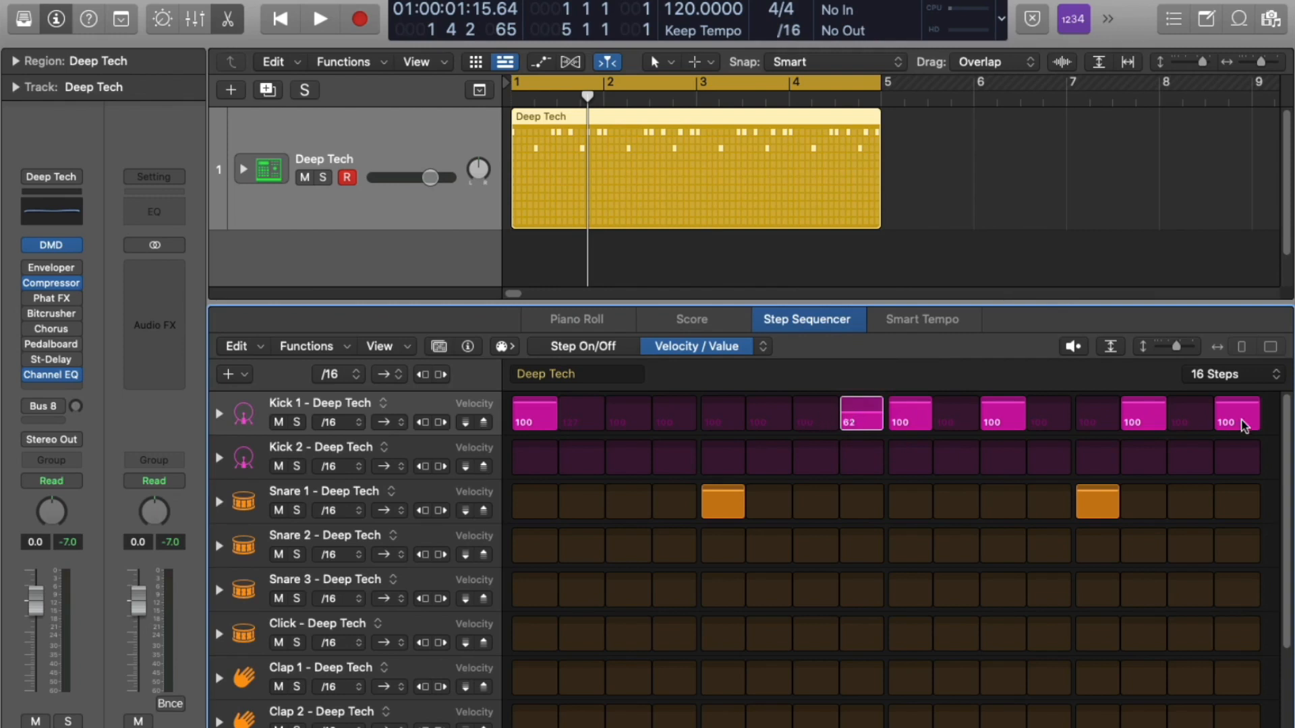
drag(1236, 411, 1240, 418)
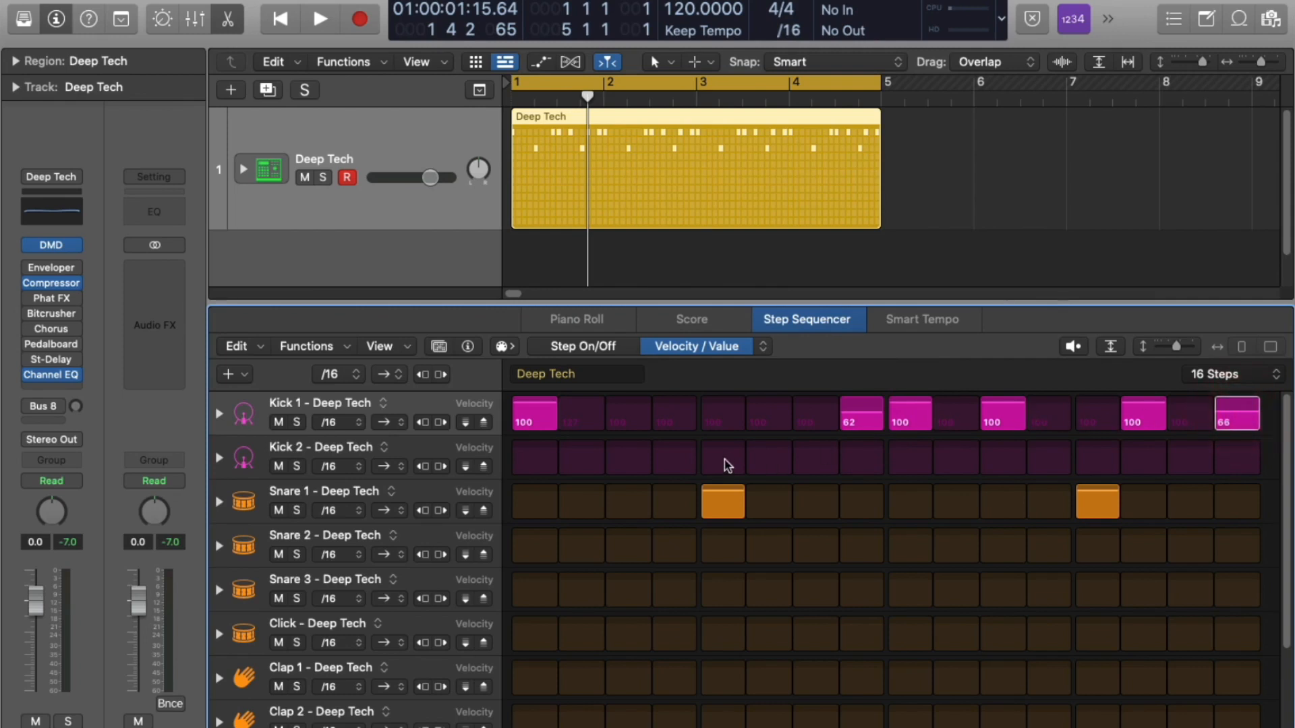
key(space)
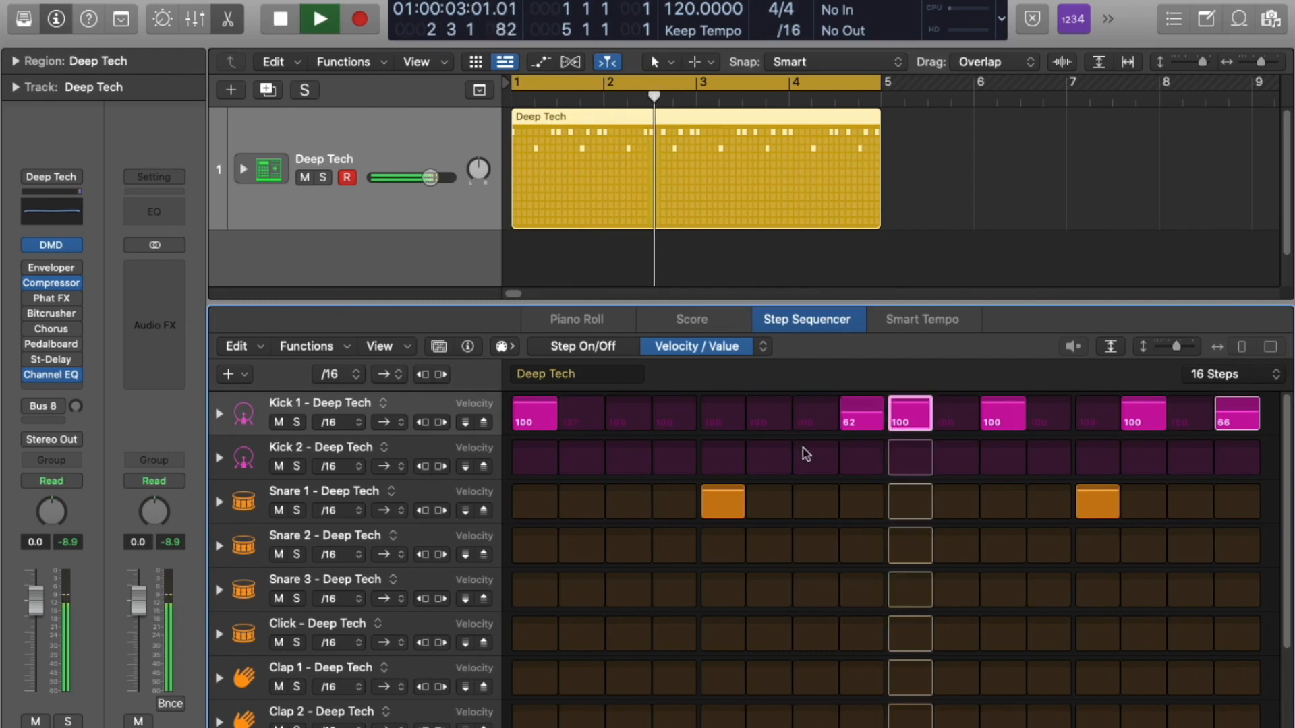
key(space)
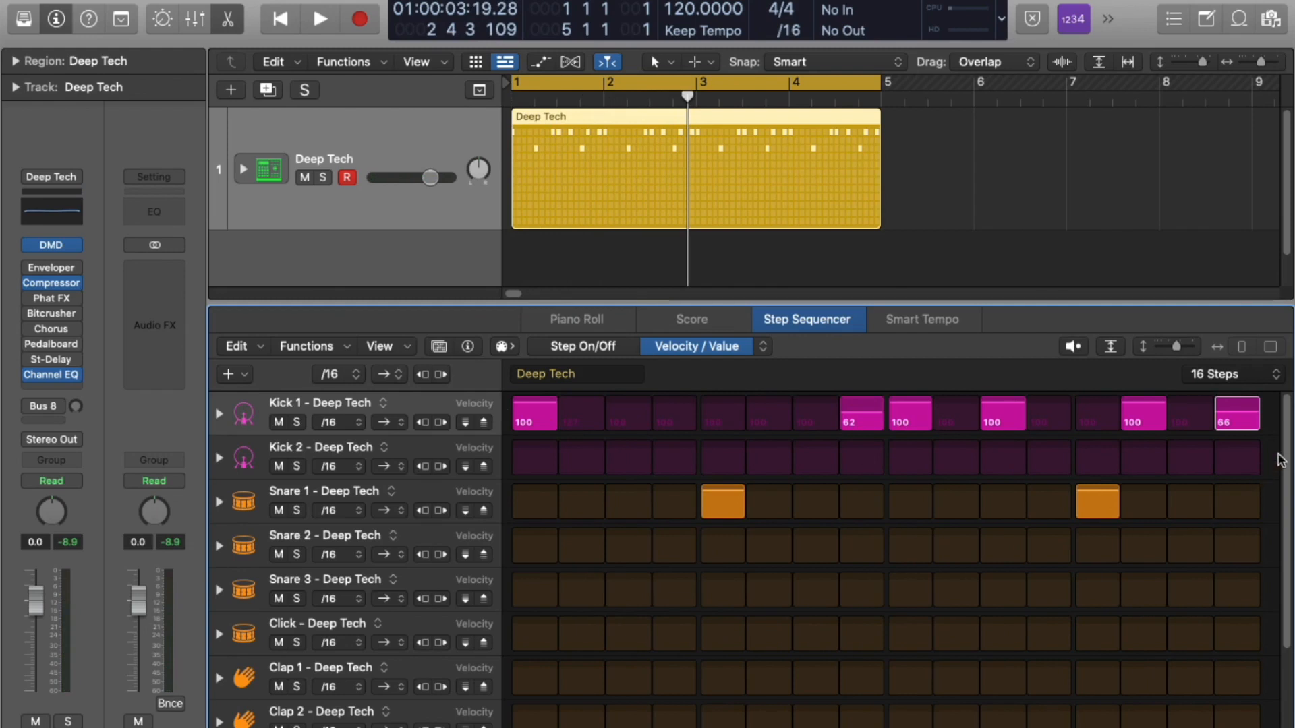
Step: Move the Hi-Hat 1 row up so it sits directly below Snare 3
scroll(1286, 465, down, 3)
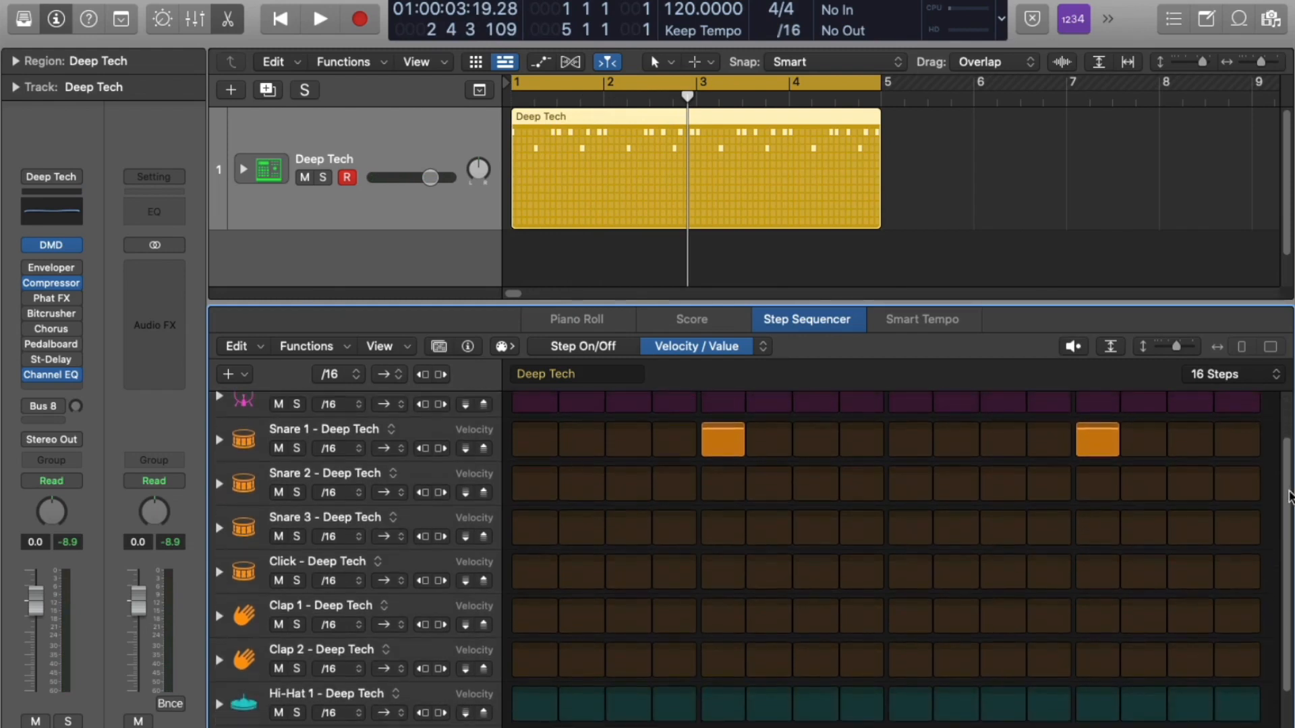
drag(438, 700, 439, 584)
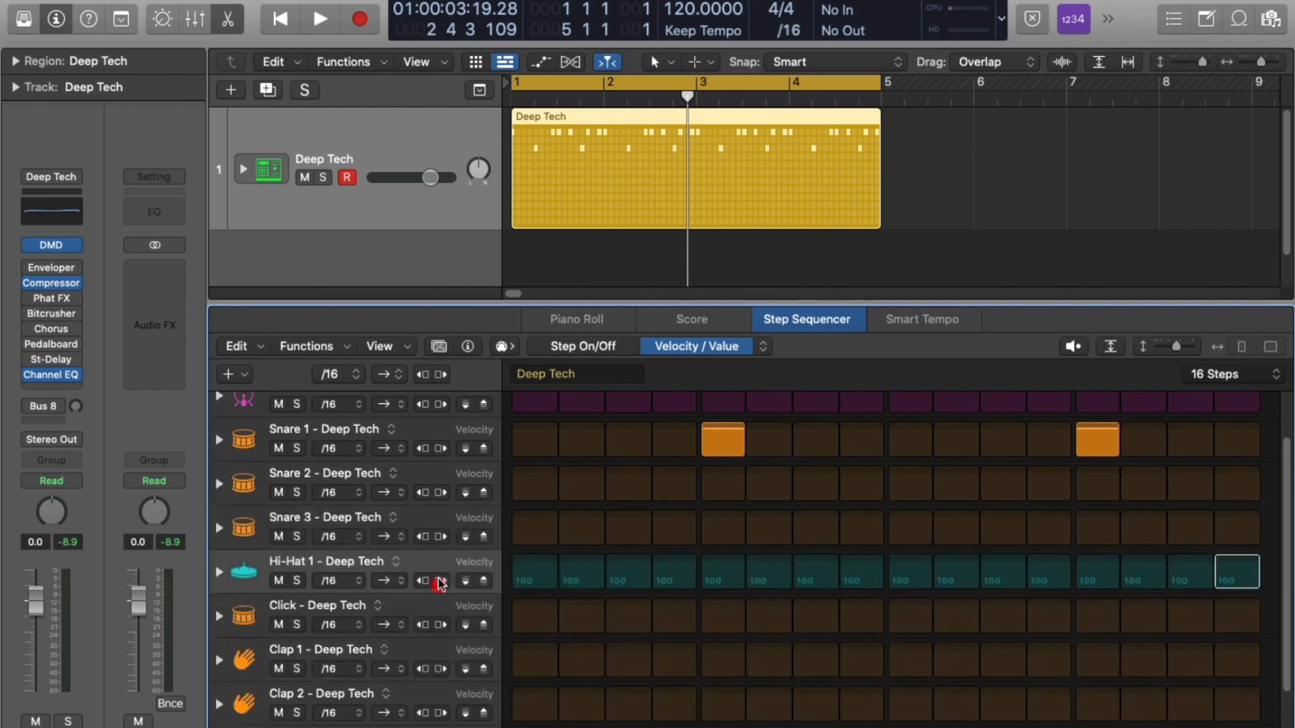
scroll(1288, 542, up, 2)
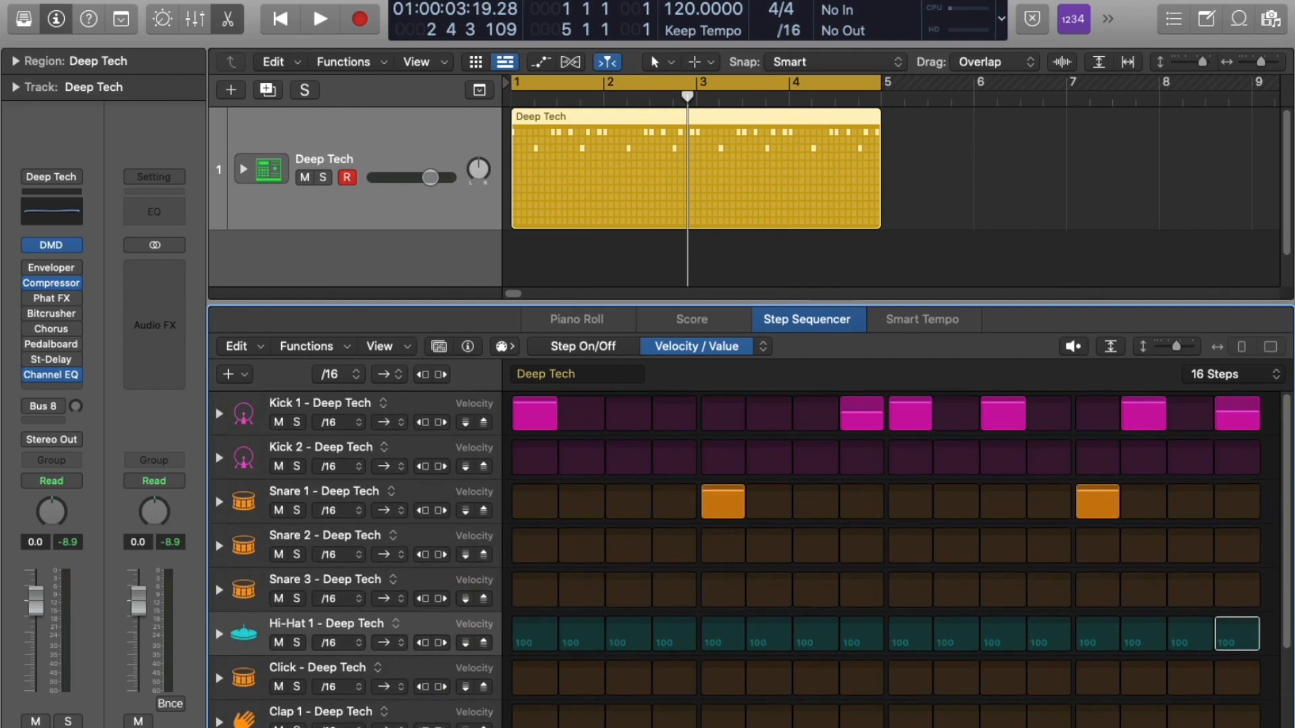
Step: Switch to Step On/Off editing, activate all 16 steps of the Hi-Hat 1 row without affecting other rows, and play the pattern
click(550, 346)
mouse_move(528, 644)
mouse_down()
mouse_move(953, 632)
mouse_move(1180, 653)
mouse_move(1231, 635)
mouse_up()
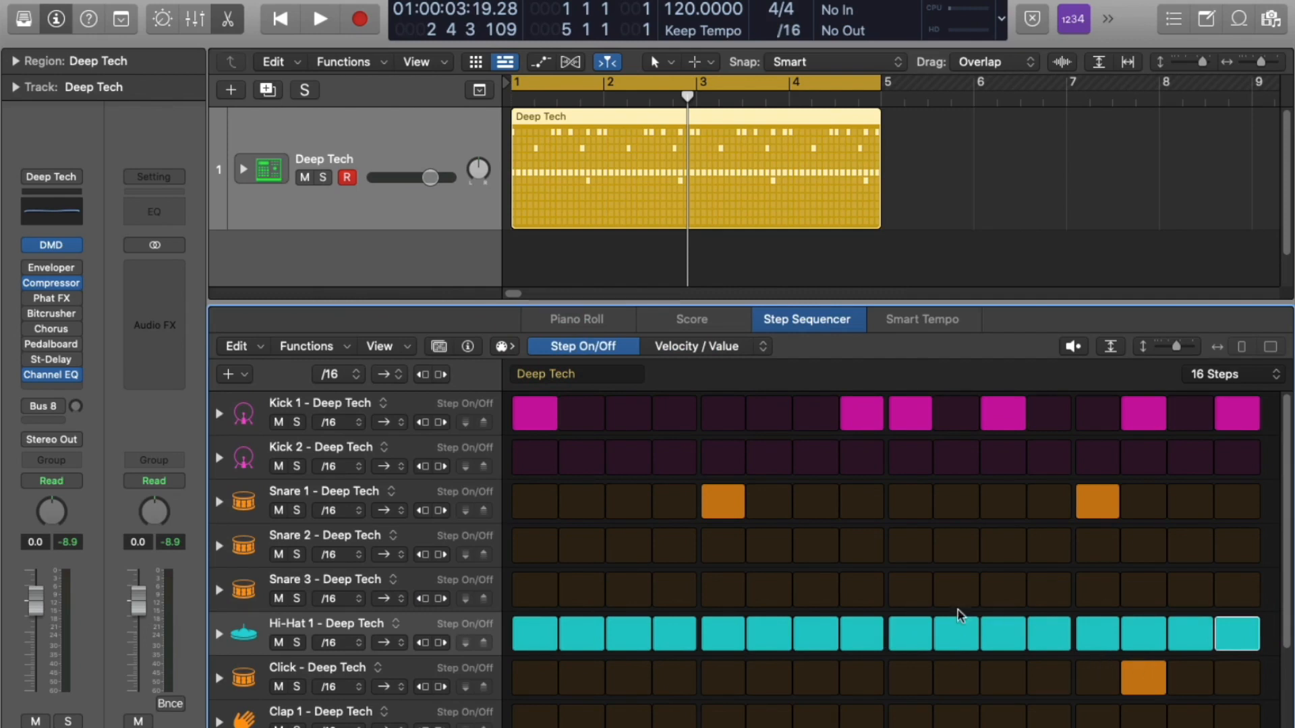
key(super+z)
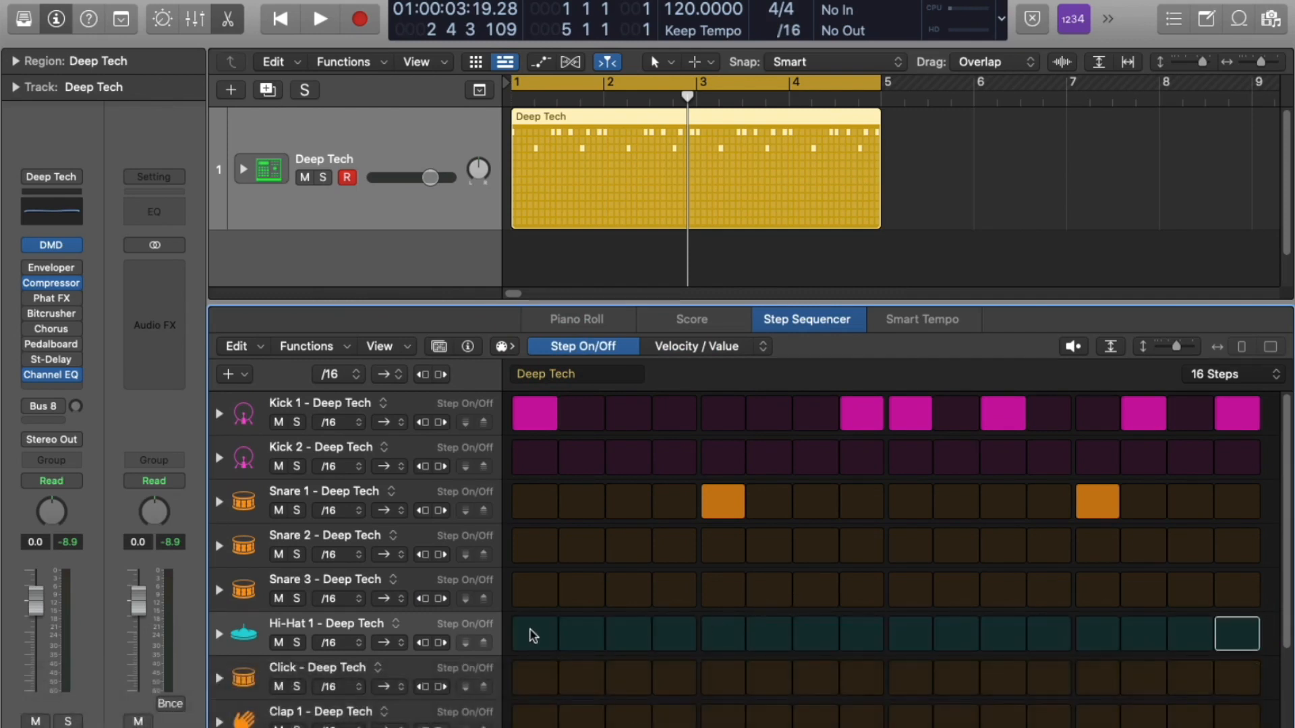
mouse_move(530, 630)
mouse_down()
mouse_move(607, 647)
mouse_move(632, 680)
mouse_up()
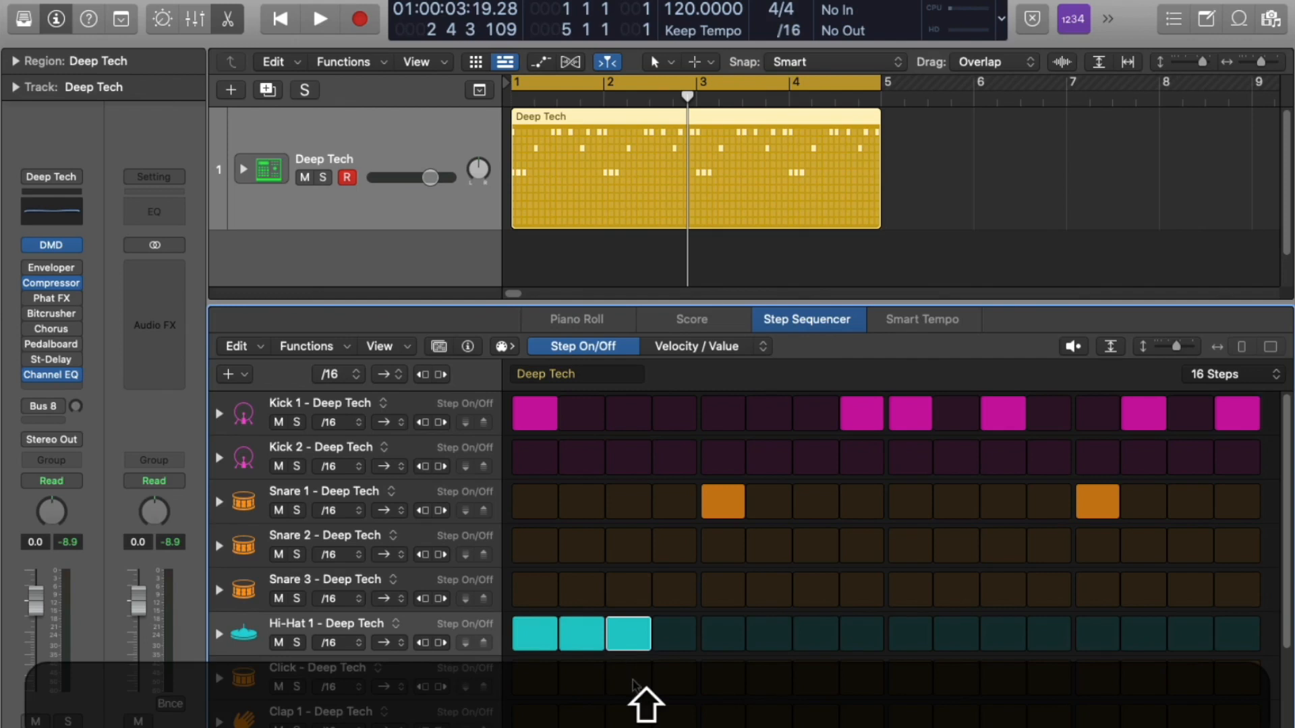
mouse_move(673, 629)
mouse_down()
mouse_move(746, 613)
mouse_move(890, 537)
mouse_move(910, 616)
mouse_move(1029, 607)
mouse_move(1234, 639)
mouse_up()
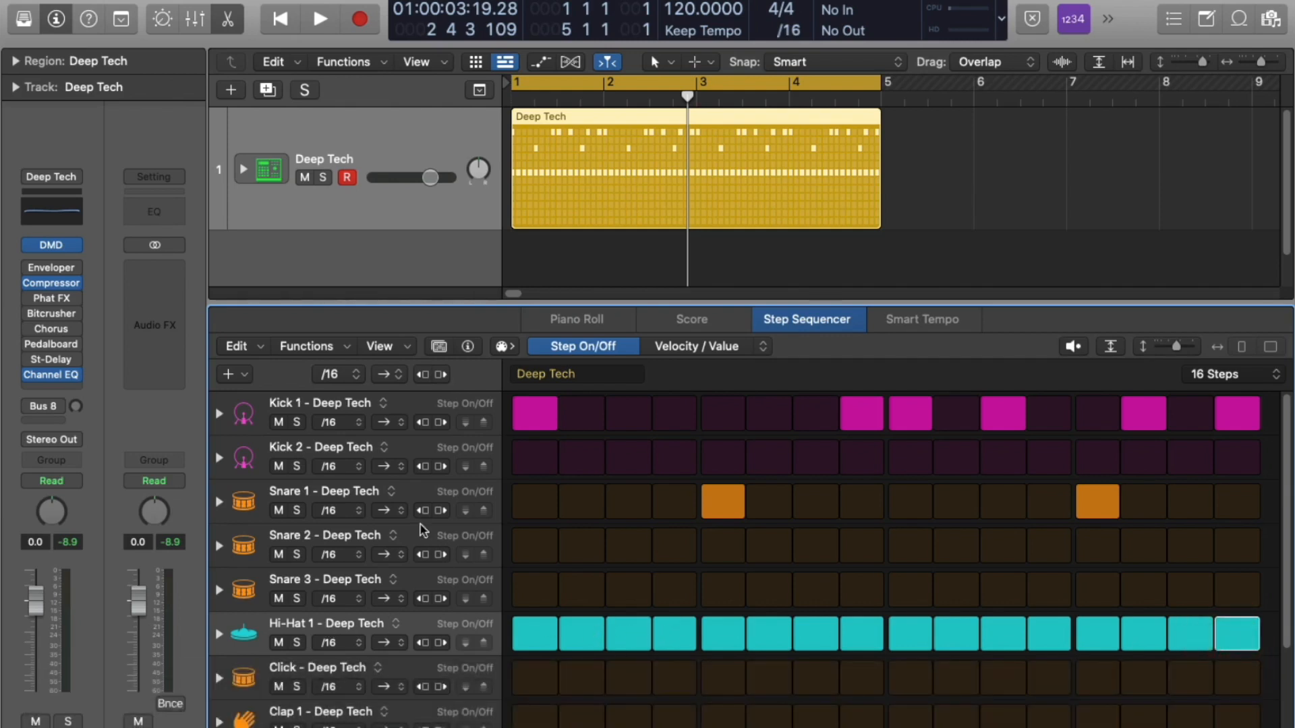
key(space)
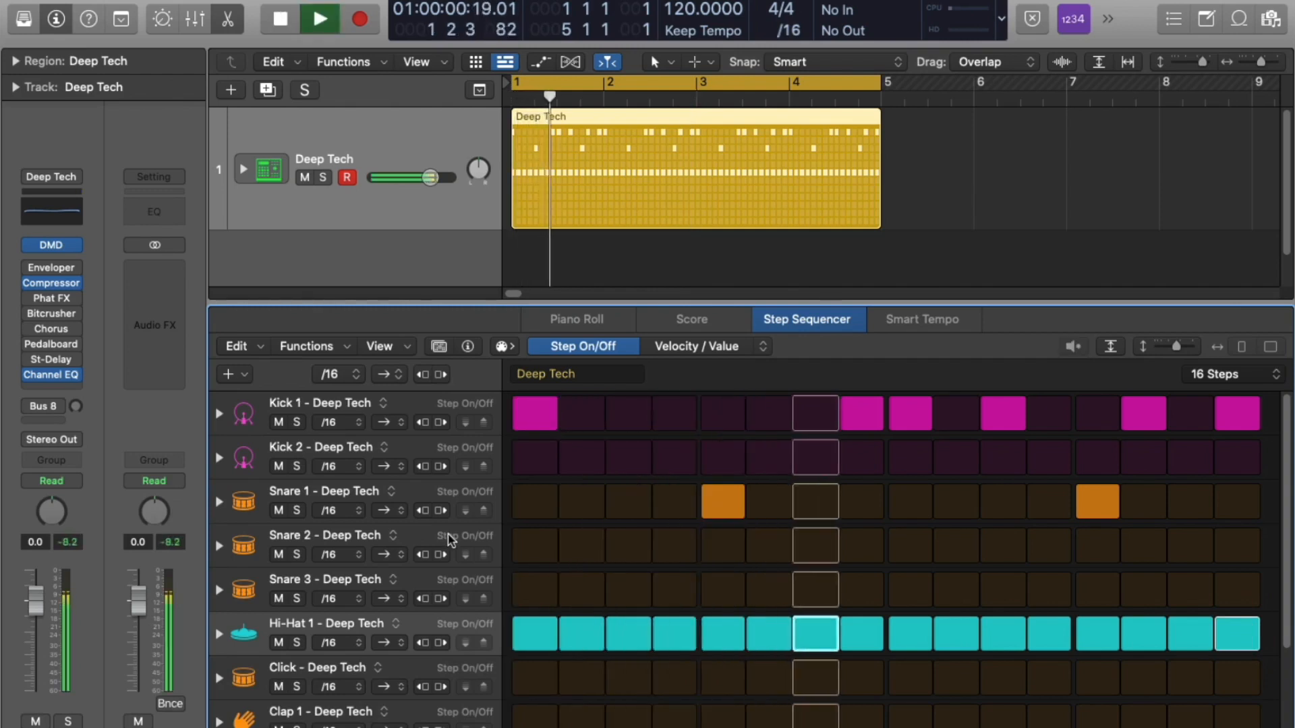
key(space)
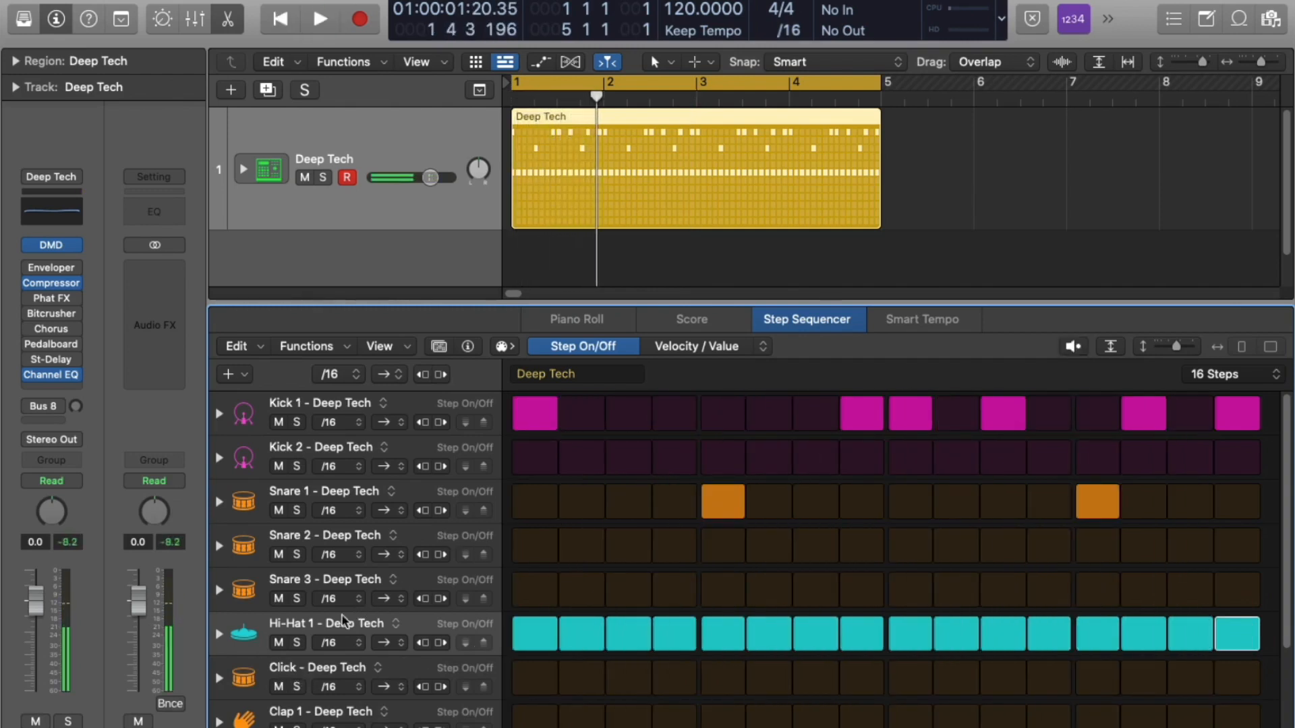
Step: Show Hi-Hat 1's subrows and set its step velocities to 45, 71, 100, 74, 34, 61, 100, 68, 42, 71, 100, 51, 47, 74, 100, 55
click(219, 635)
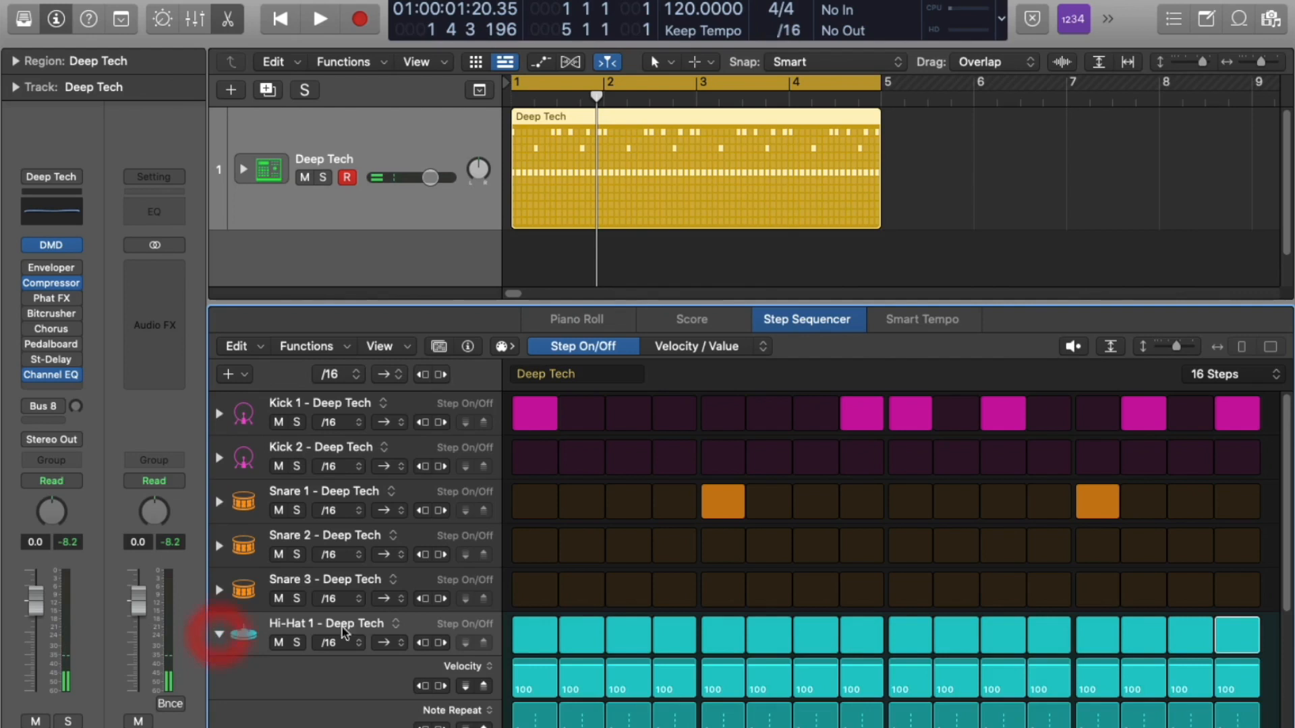
scroll(1287, 448, down, 2)
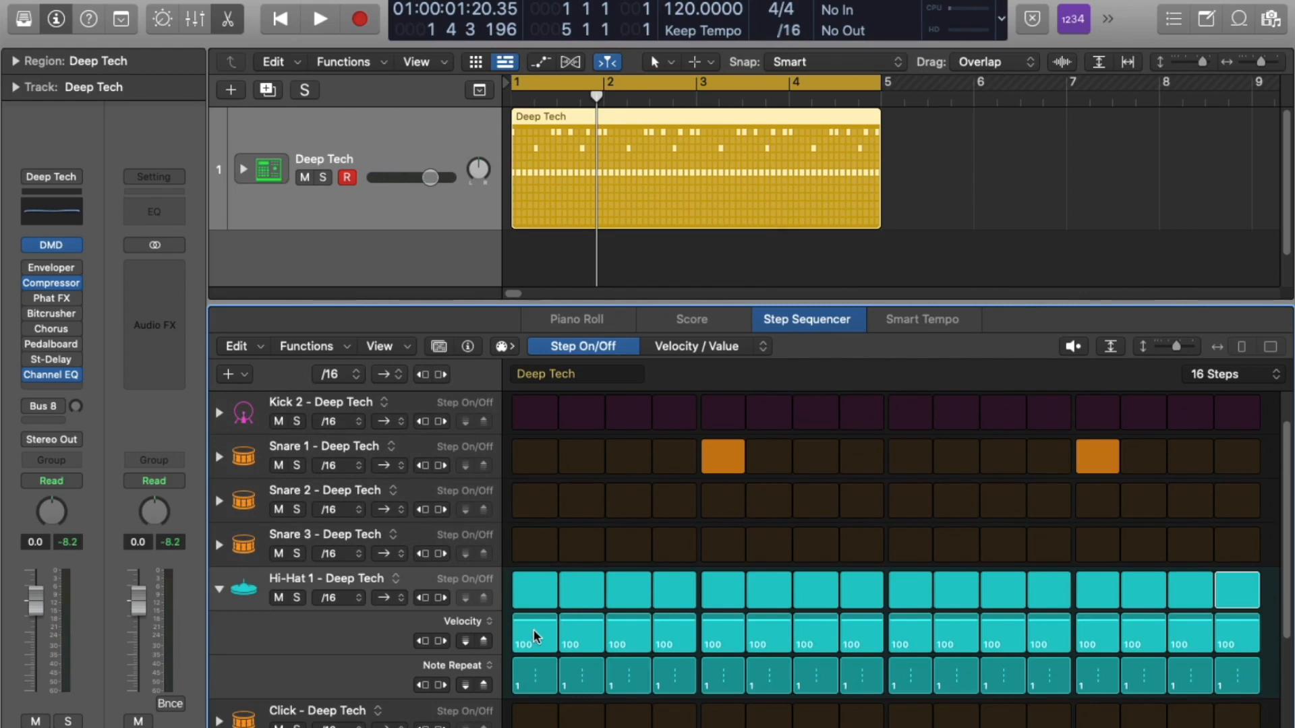
drag(537, 626, 575, 629)
drag(670, 626, 960, 630)
drag(1059, 632, 1225, 633)
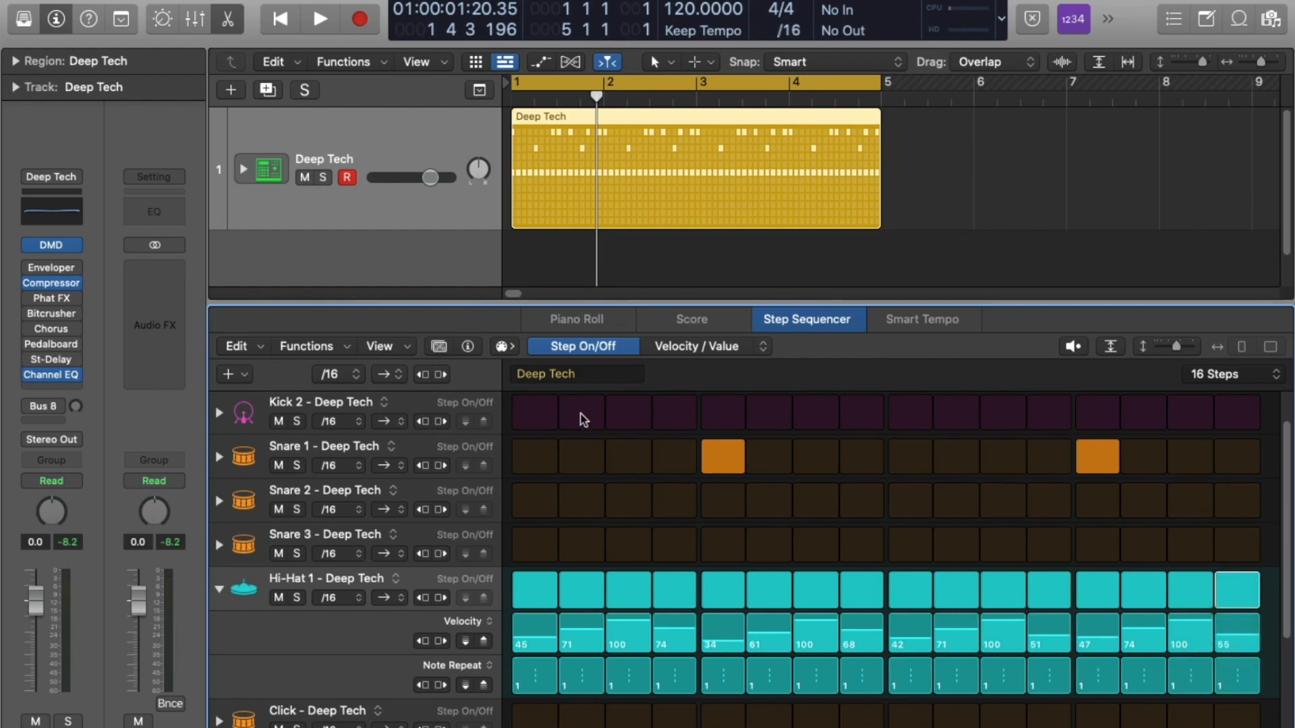
Step: Audition the Hi-Hat 1 row soloed and again within the full pattern, and collapse its subrows
key(space)
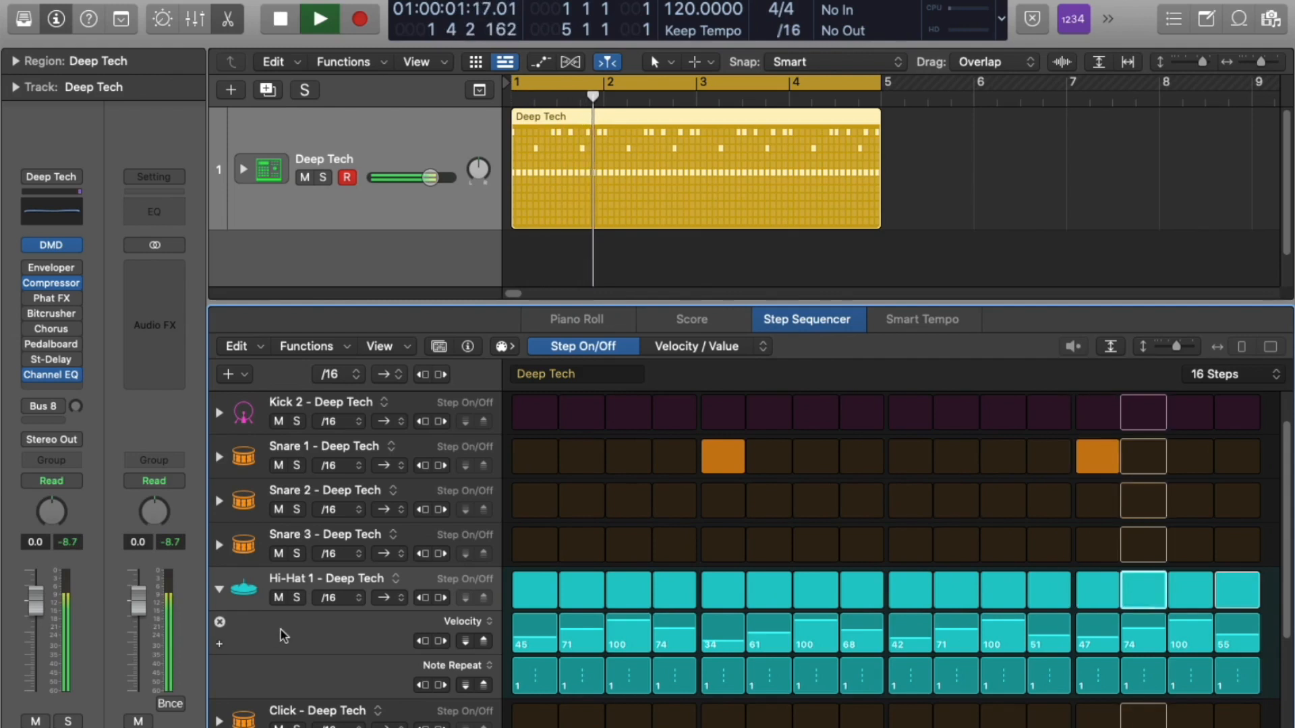
click(297, 598)
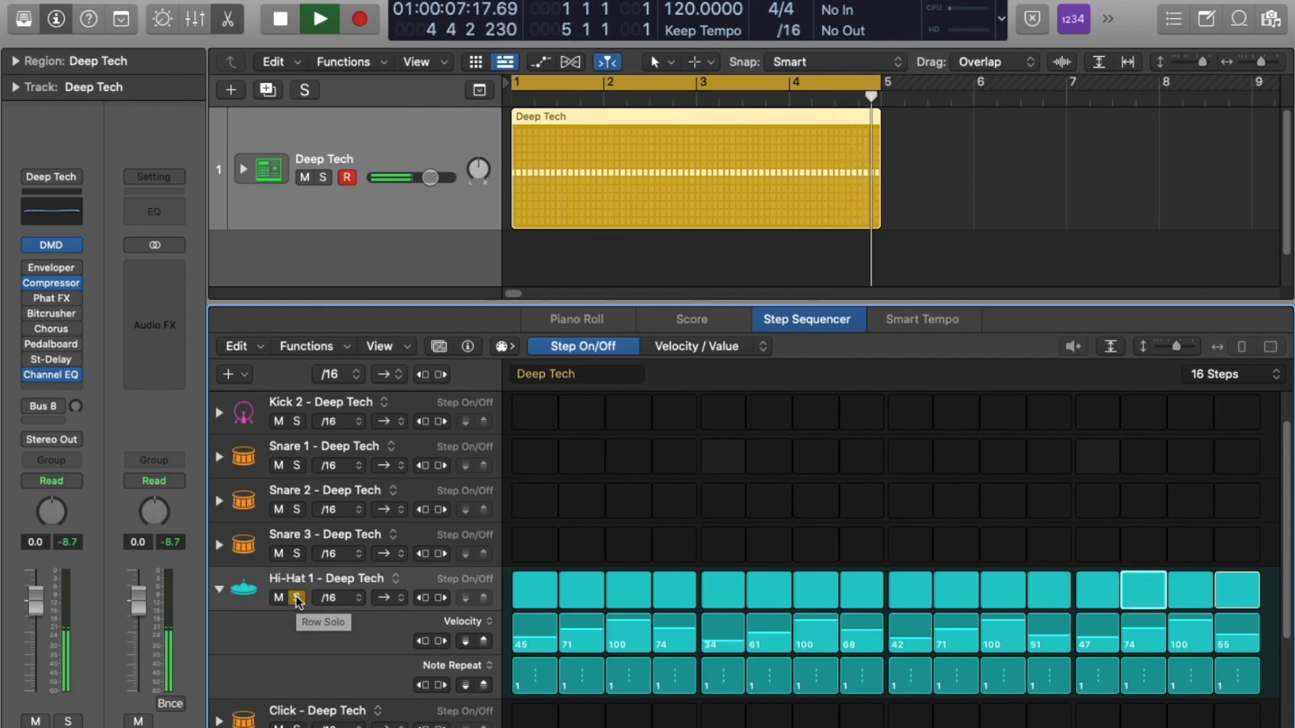
key(space)
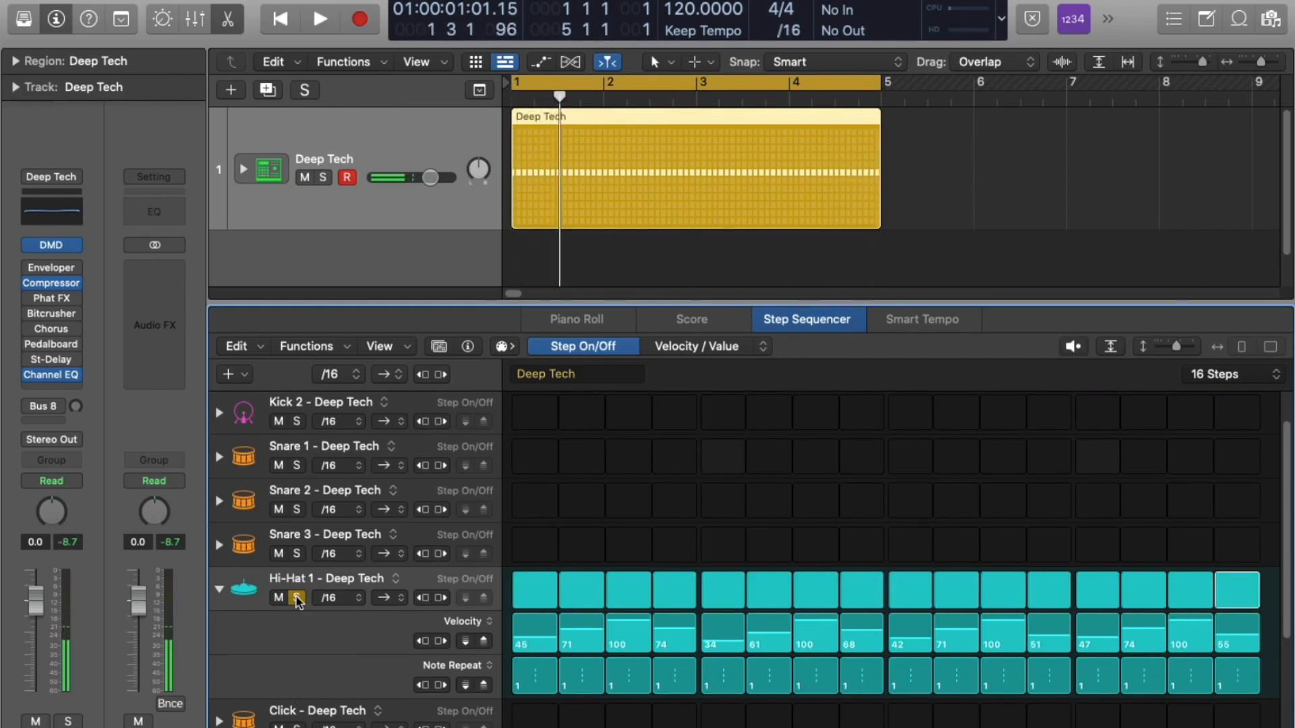
click(297, 598)
key(space)
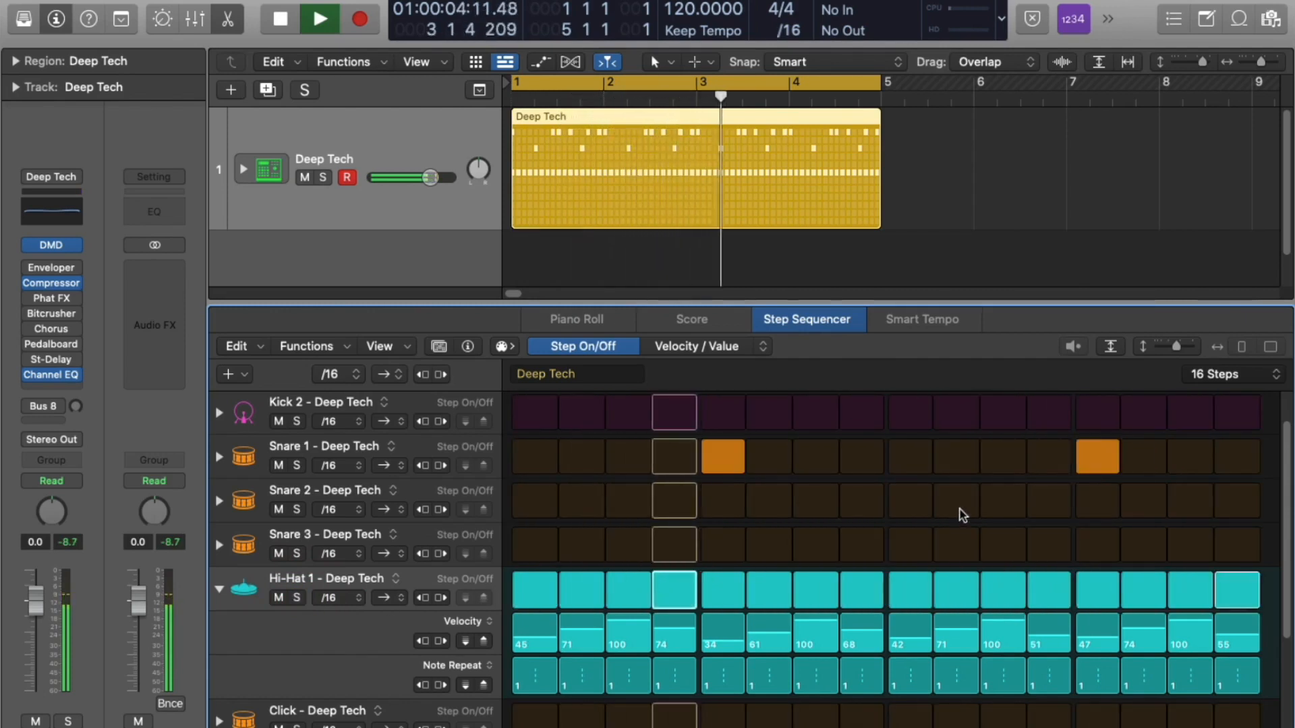
key(space)
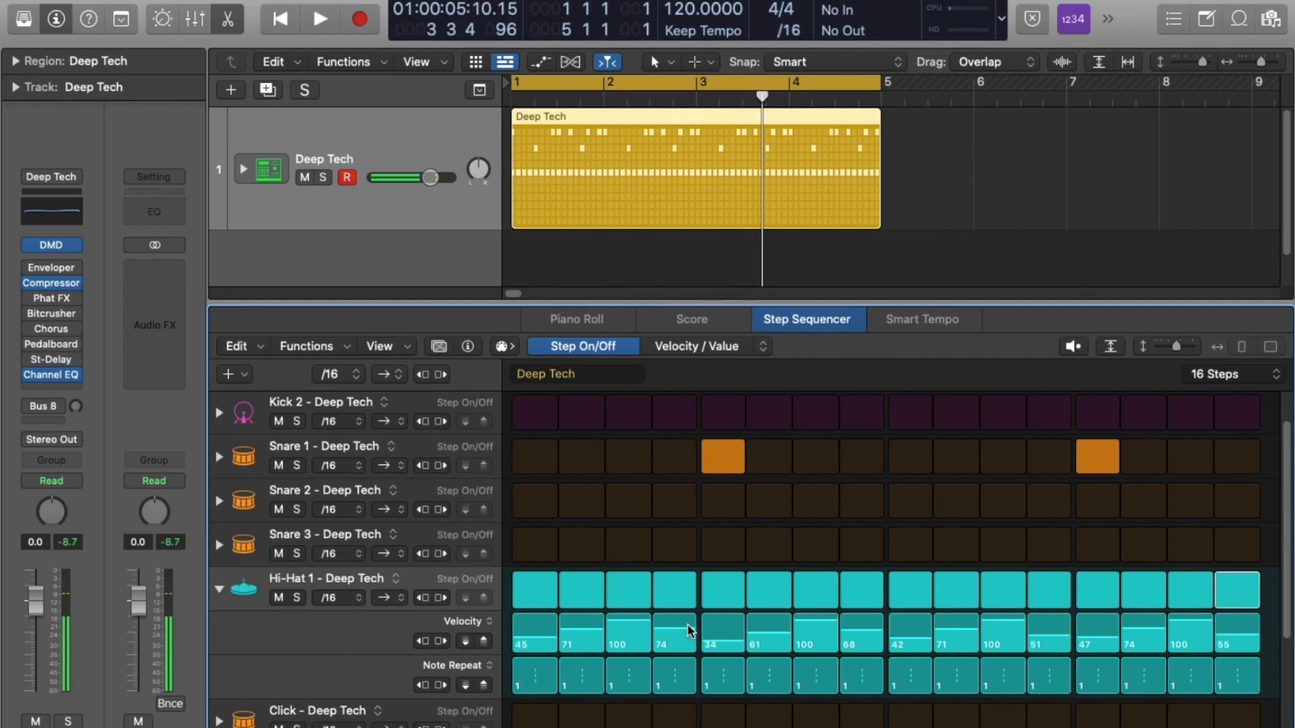
click(217, 591)
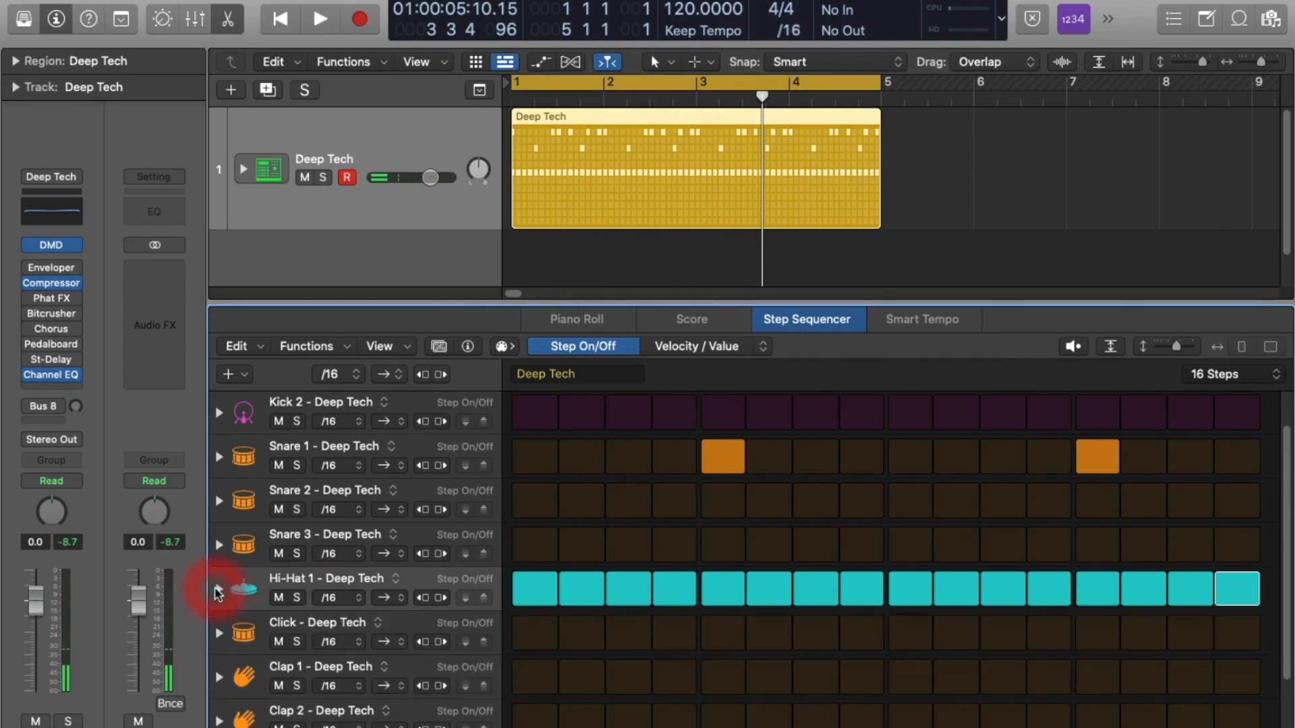
Step: Show Hi-Hat 1's subrows, set the note repeat of its eighth step to 3, and audition the pattern
click(218, 592)
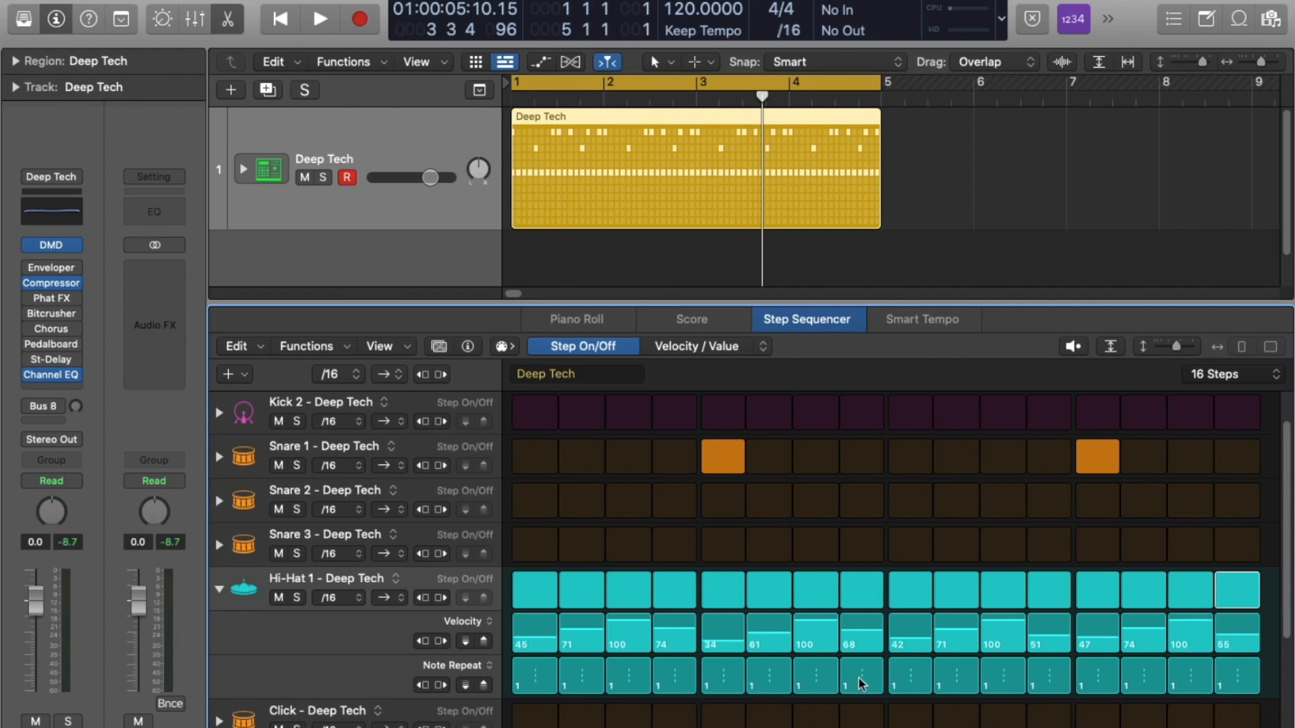
drag(861, 680, 860, 687)
key(space)
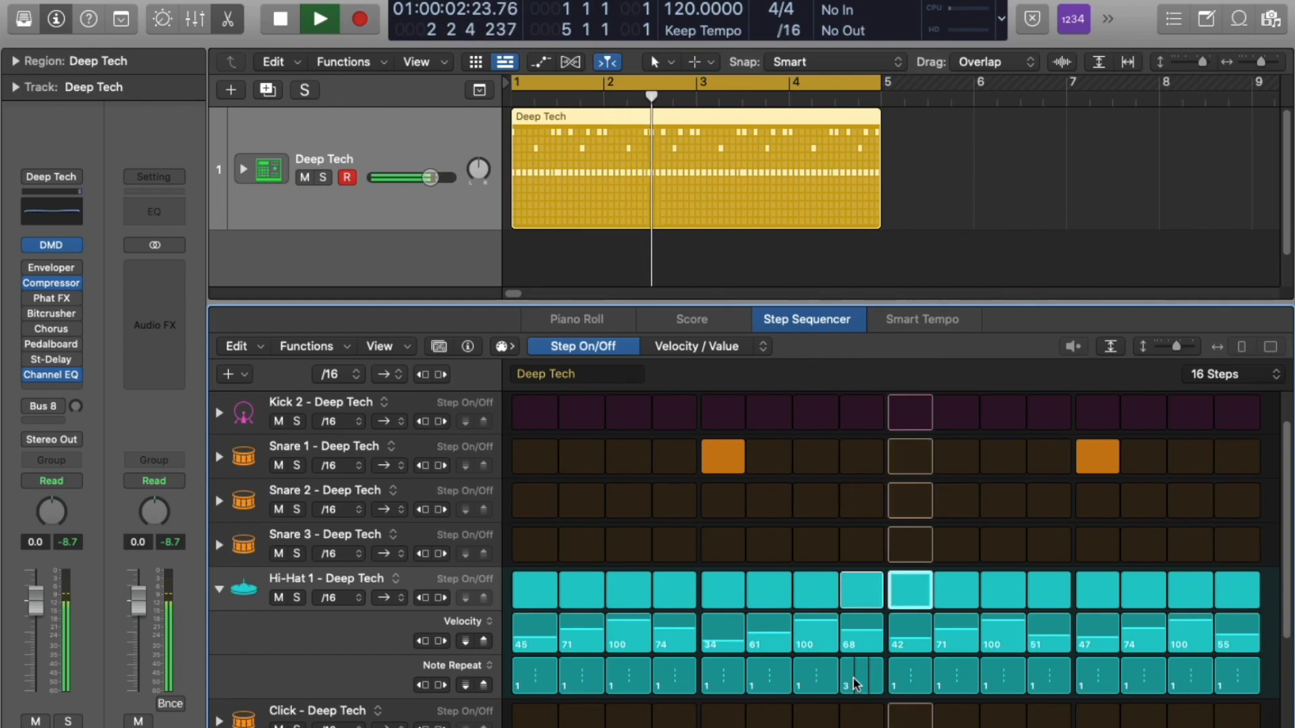
key(space)
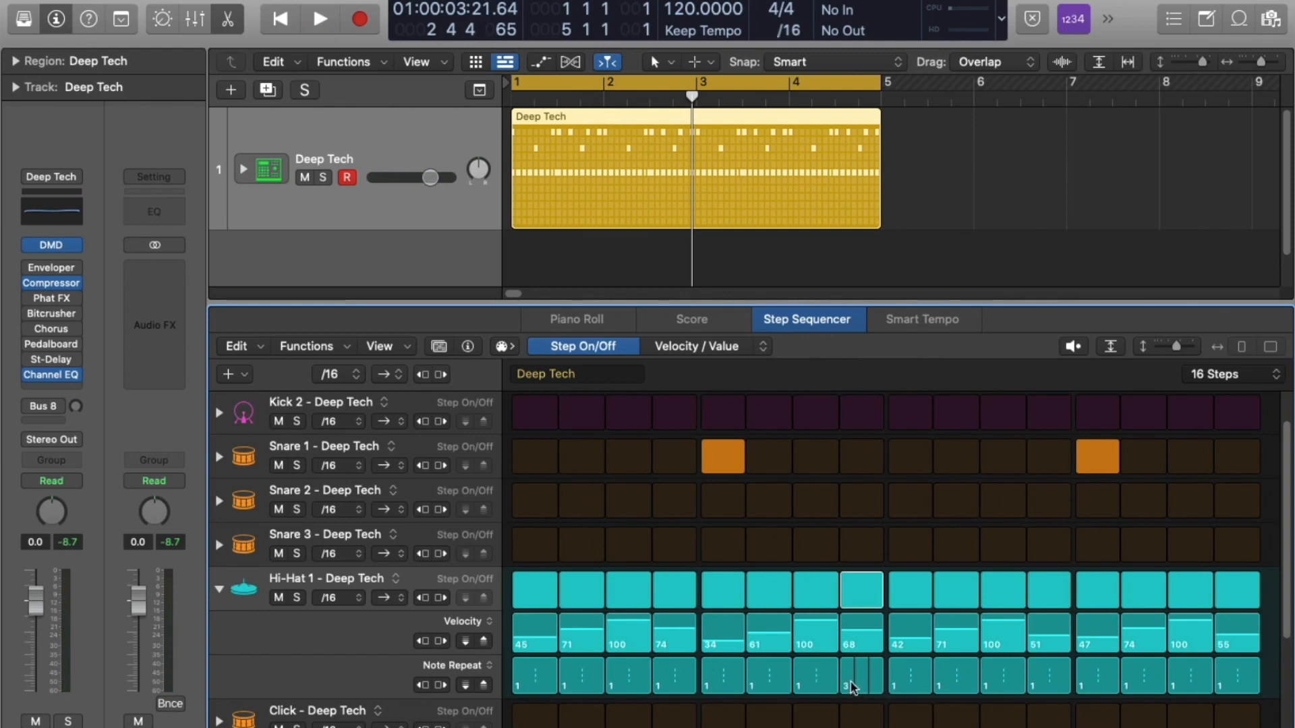
Step: Raise the note repeat of Hi-Hat 1's eighth step to 16 and play the pattern
drag(855, 684, 848, 625)
key(space)
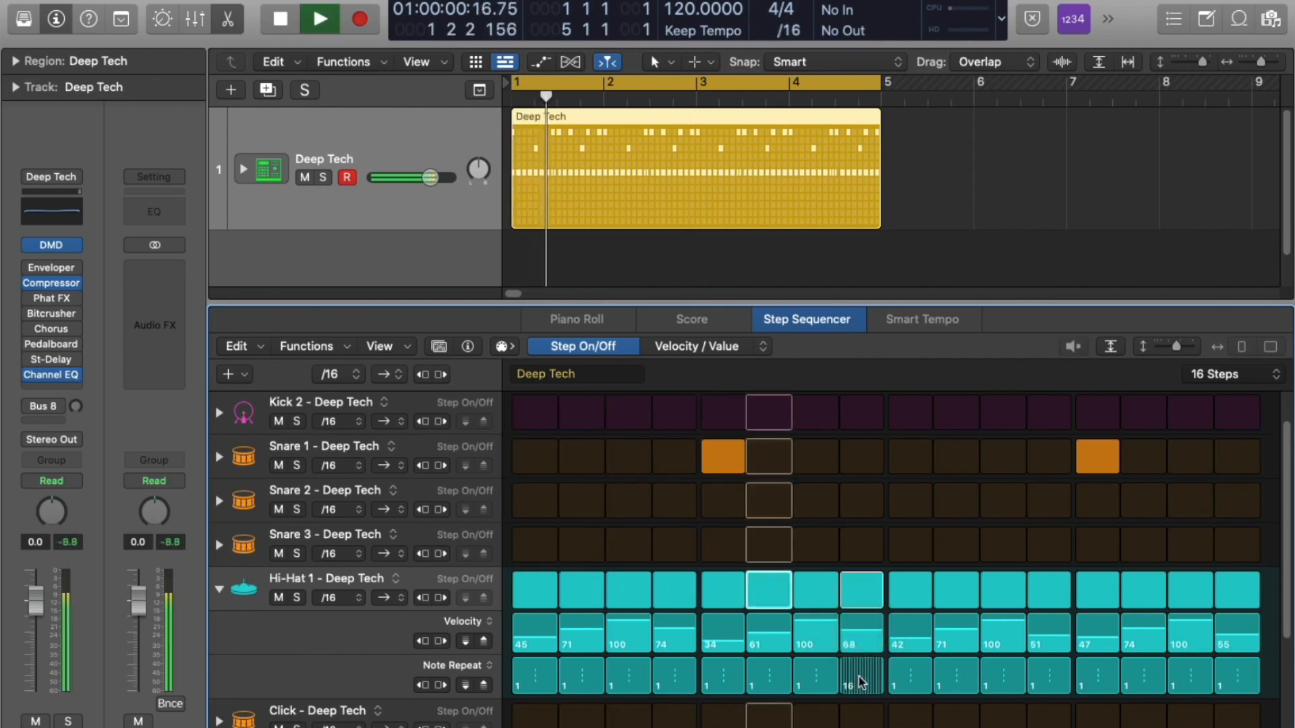
key(space)
Step: Set the note repeat of Hi-Hat 1's eighth step to 4 and listen to the pattern
drag(861, 682, 856, 679)
key(space)
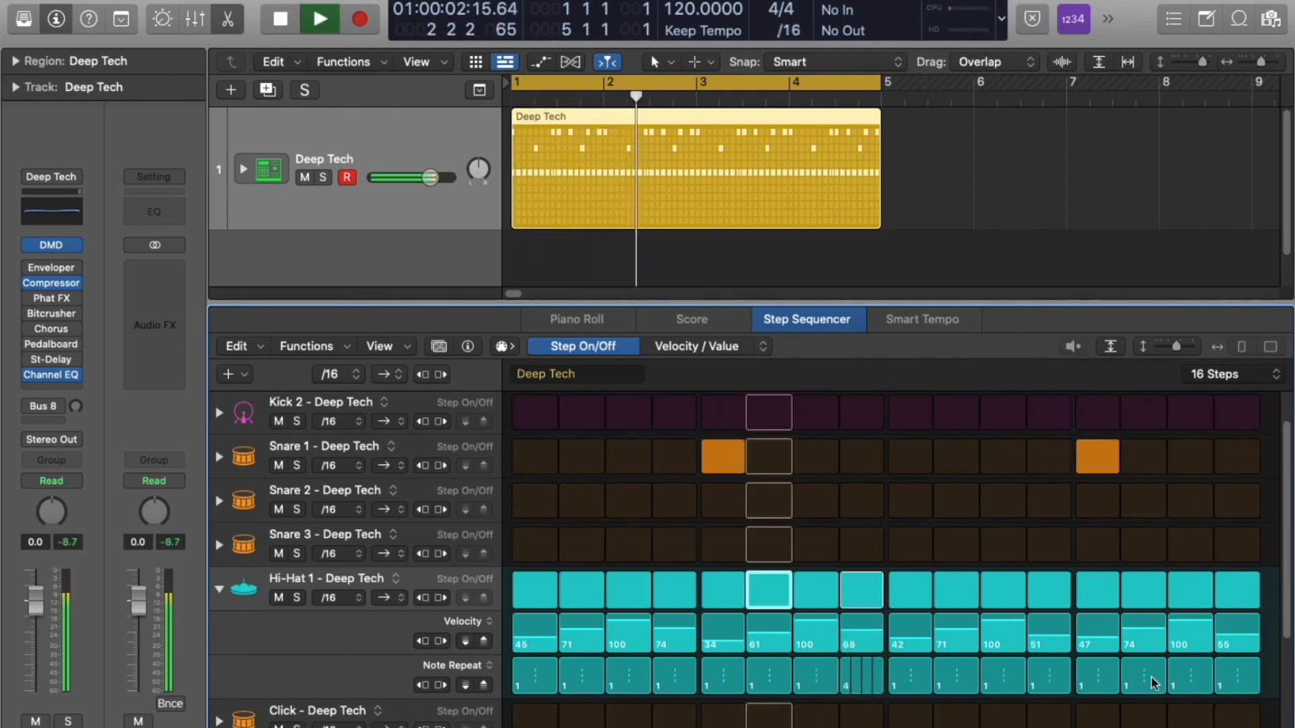
key(space)
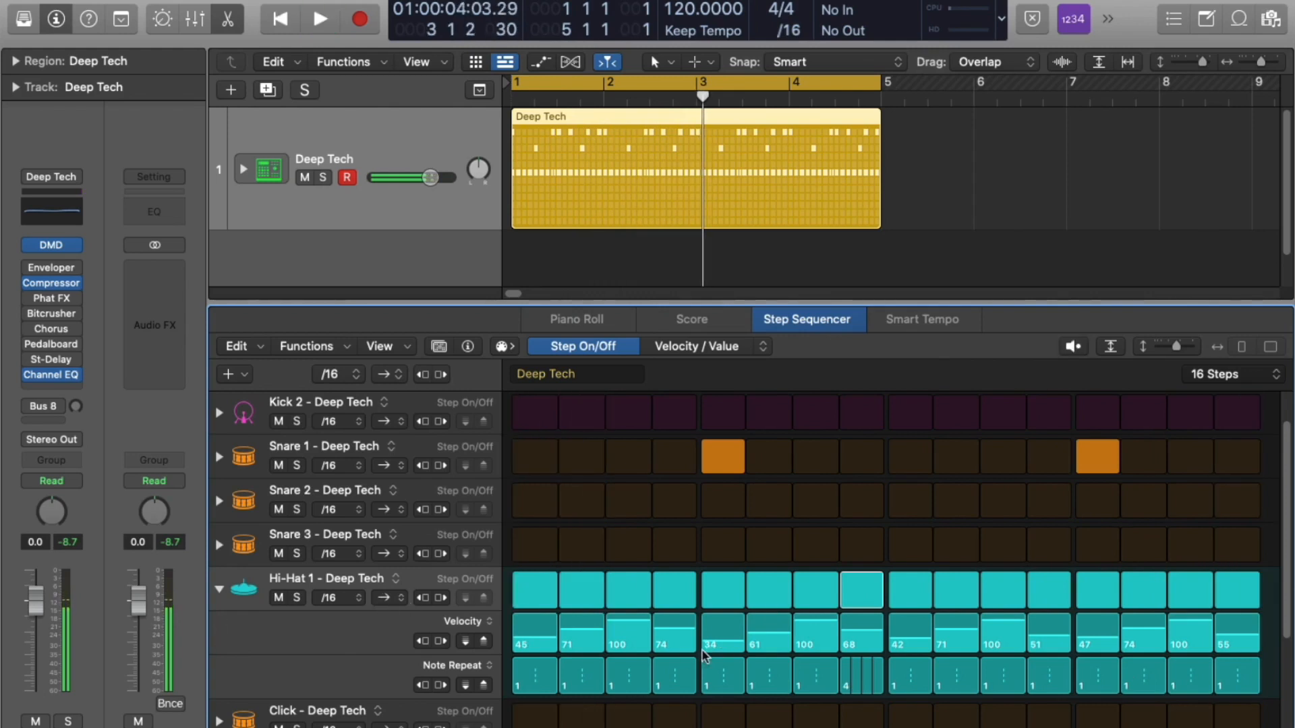
Step: Add a Gate subrow below Hi-Hat 1's Note Repeat subrow and review the parameters a subrow can show
click(470, 669)
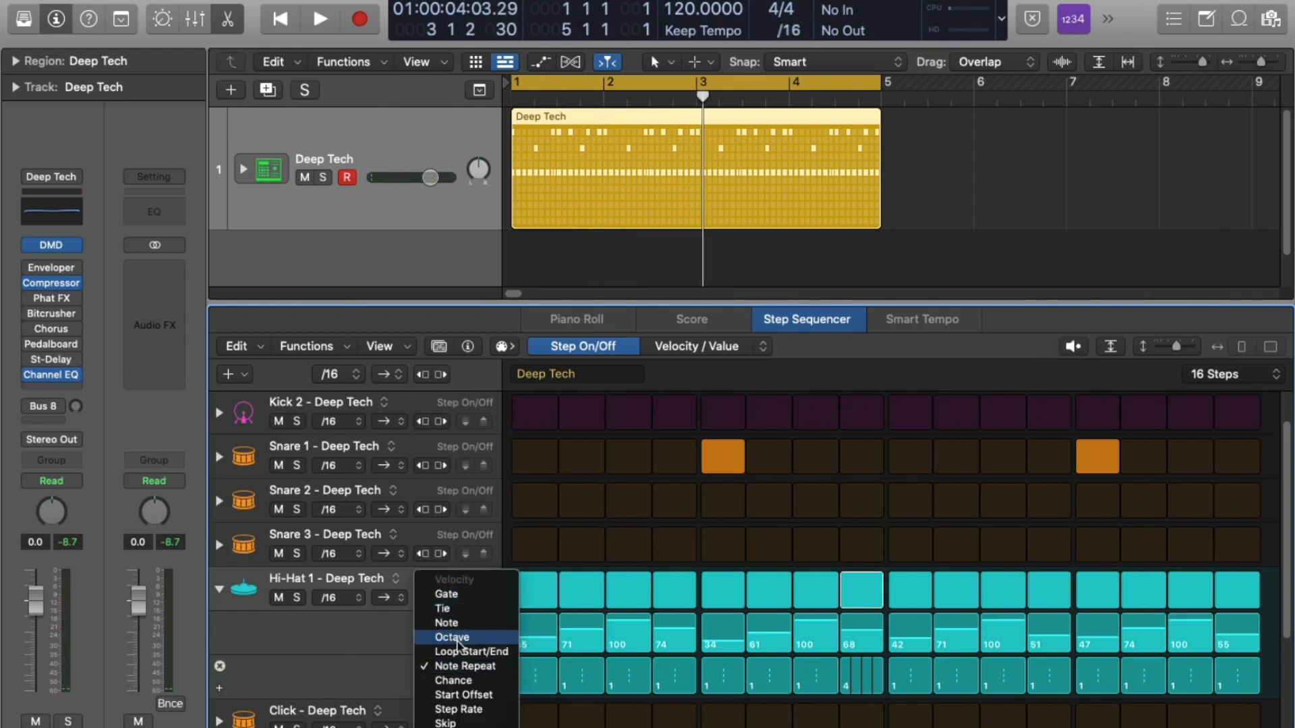
click(265, 675)
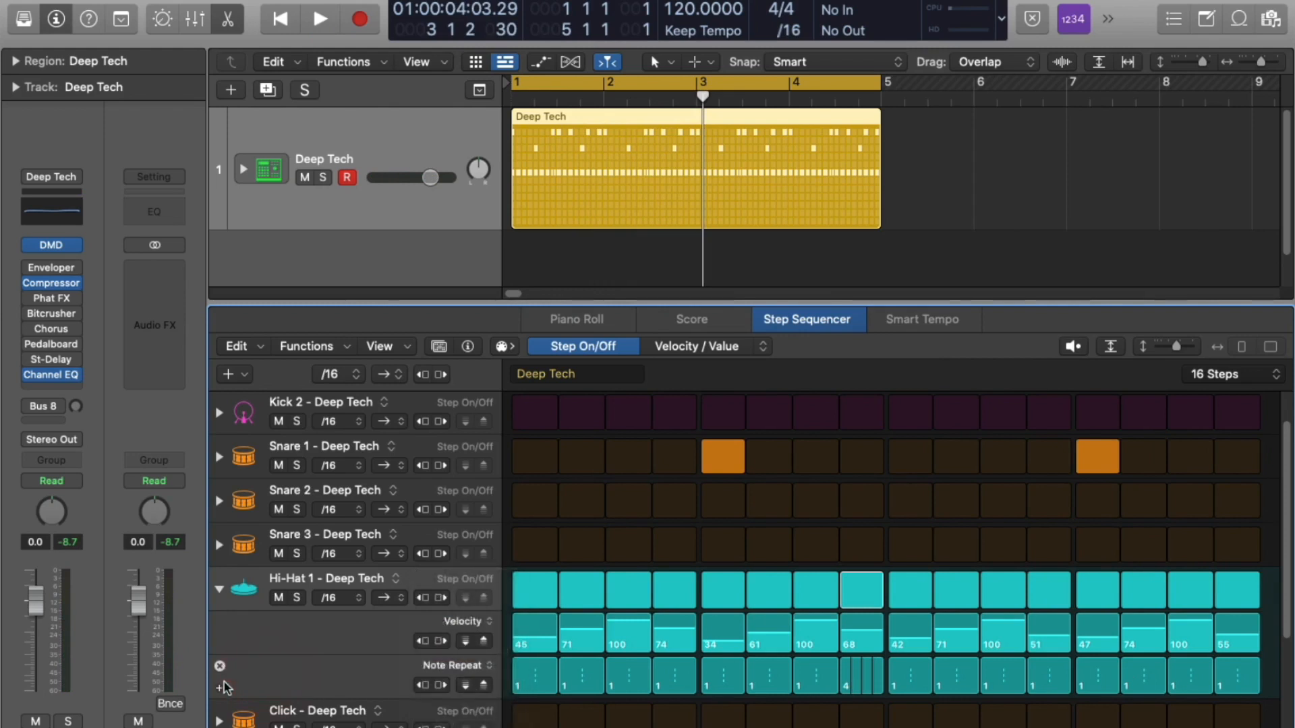
click(220, 689)
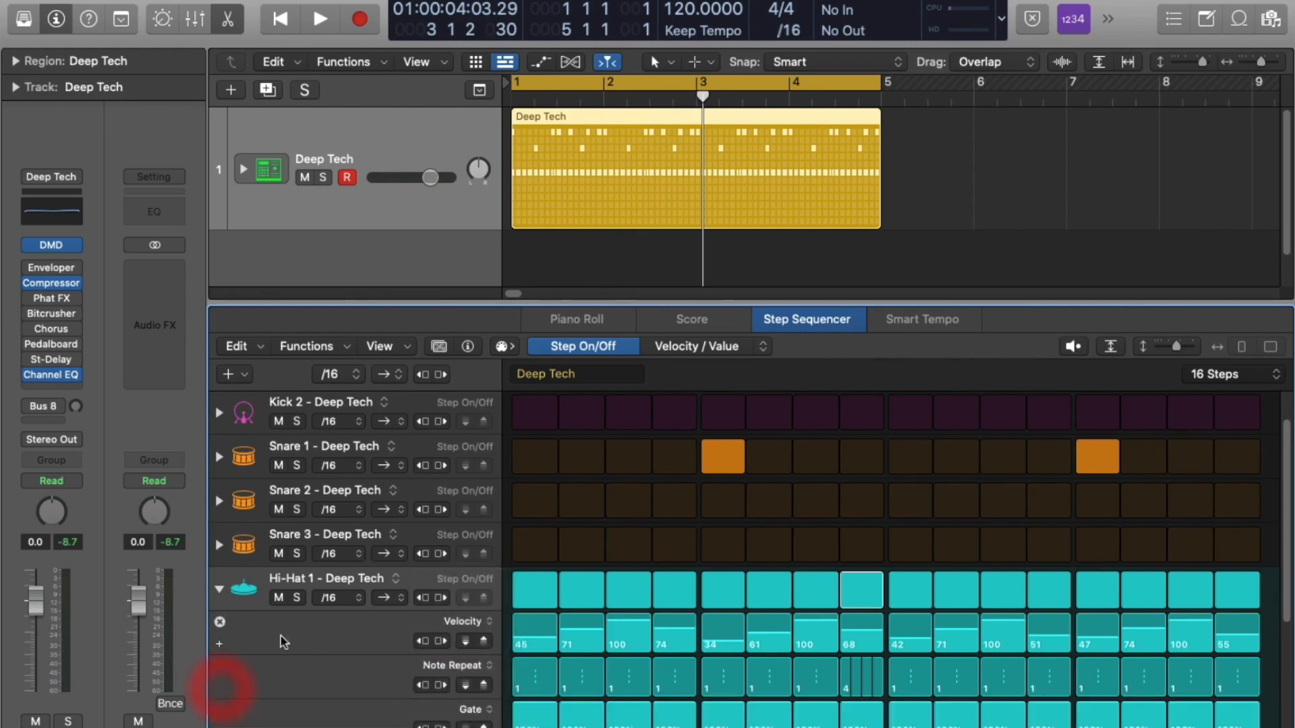
click(476, 708)
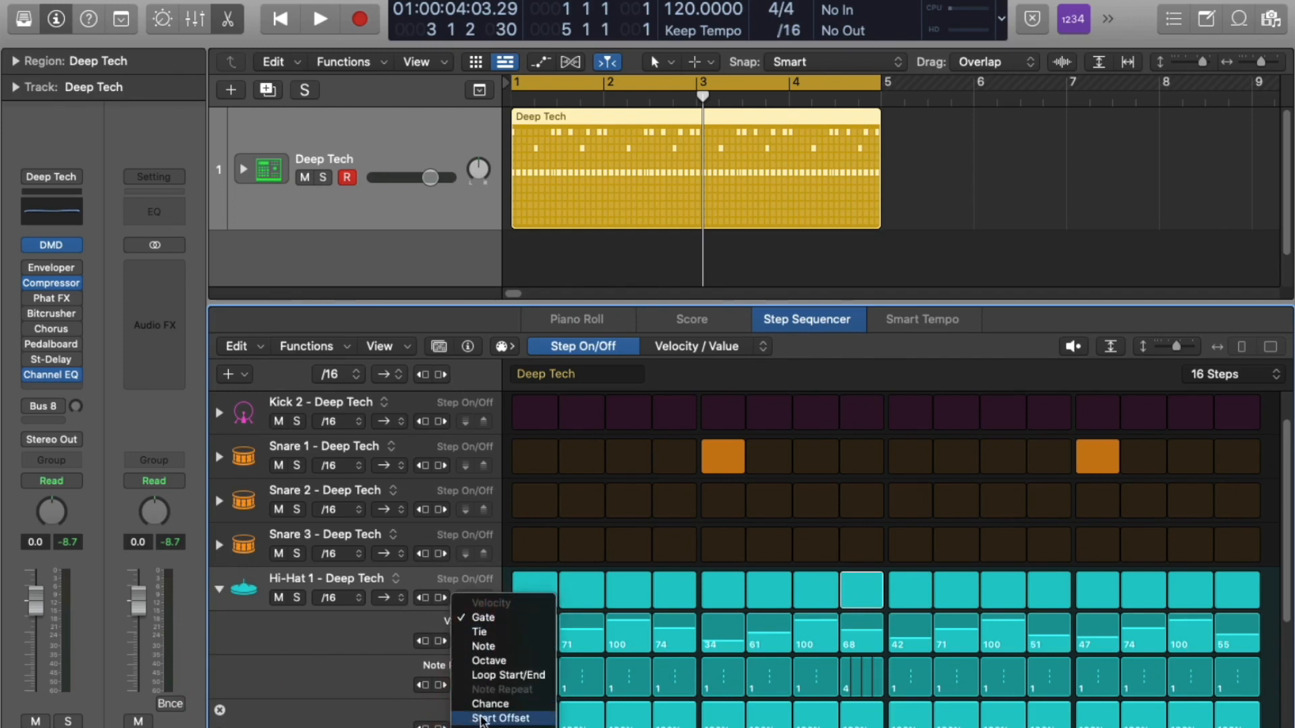
click(439, 646)
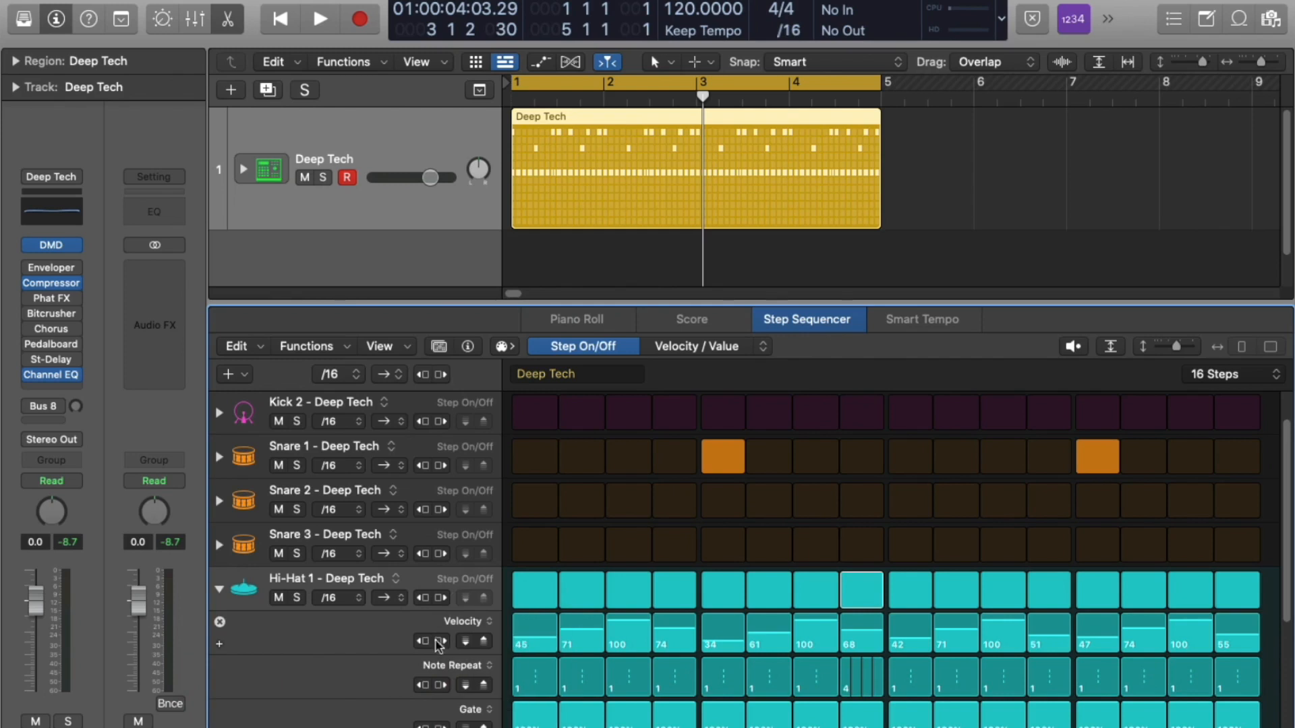
Step: Increment all Hi-Hat 1 step velocities together until the first step is at 57
click(483, 642)
click(482, 642)
click(483, 641)
click(483, 641)
click(483, 641)
click(483, 641)
click(483, 642)
click(483, 642)
click(483, 642)
click(483, 642)
click(484, 642)
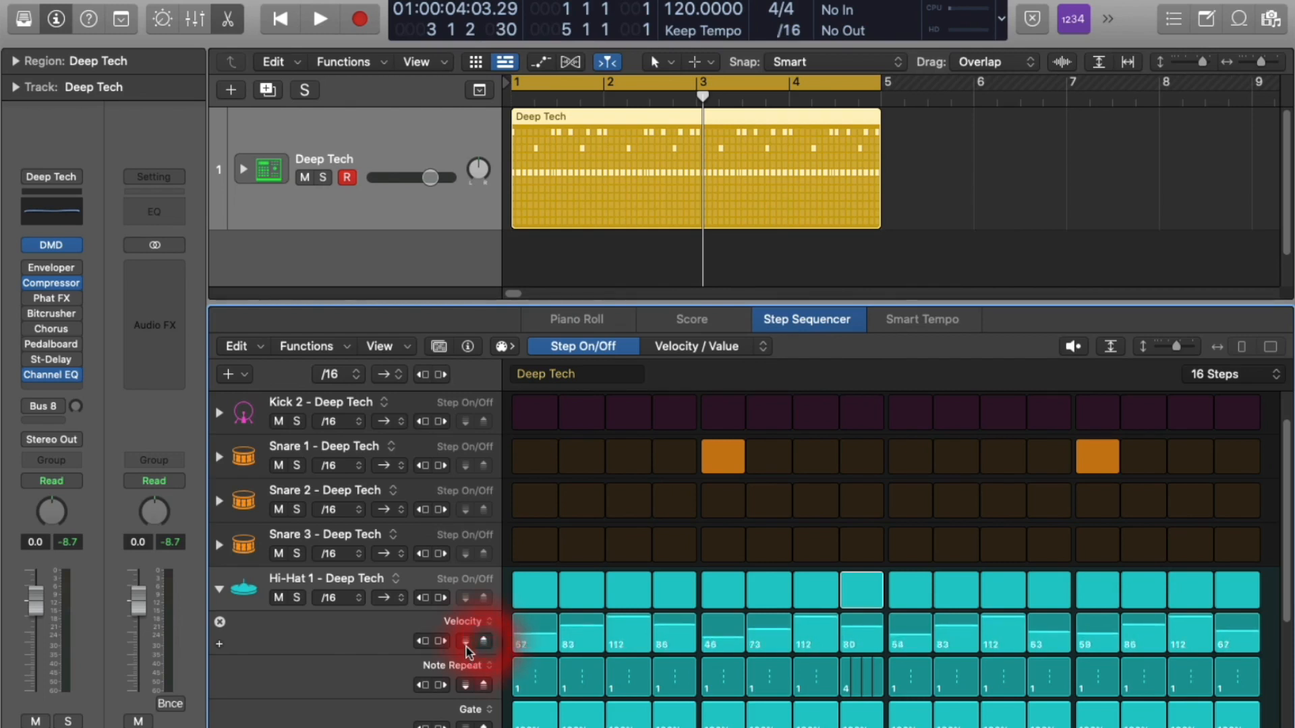
Step: Lower all Hi-Hat 1 step velocities together so the first step is at 33 and the third at 88, and audition the pattern
drag(466, 646, 470, 670)
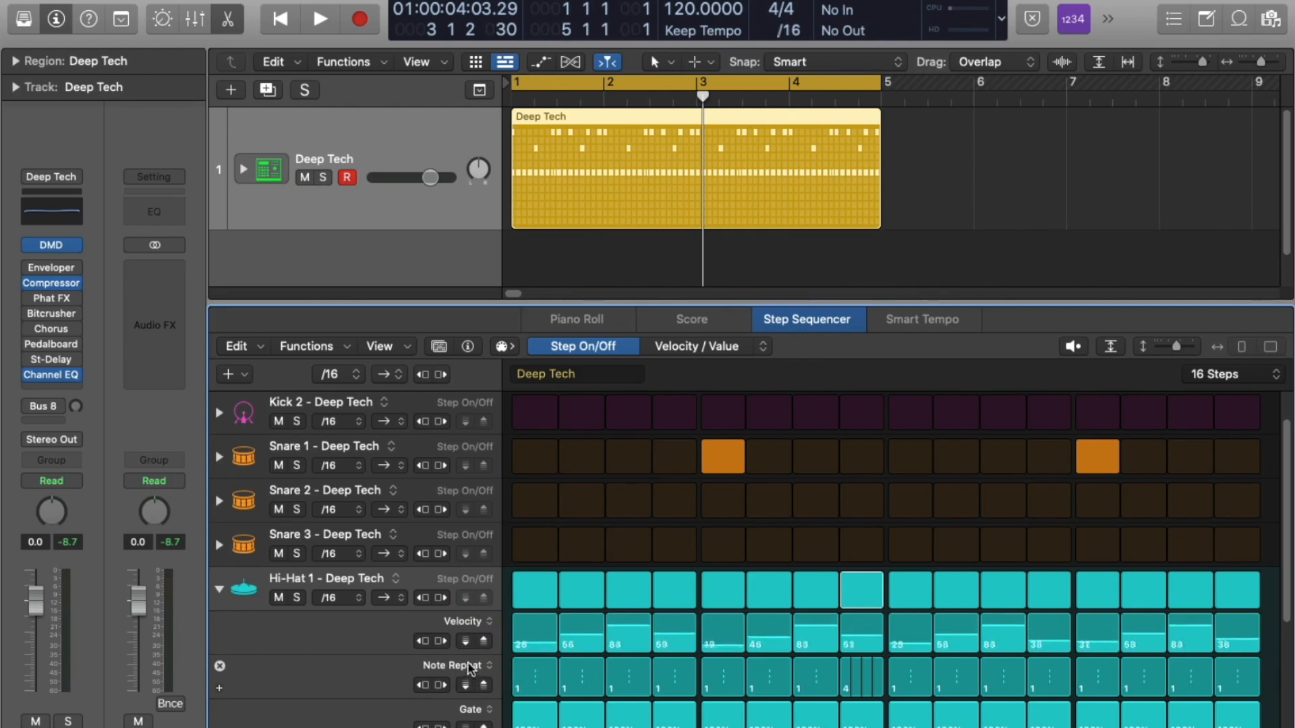
click(465, 643)
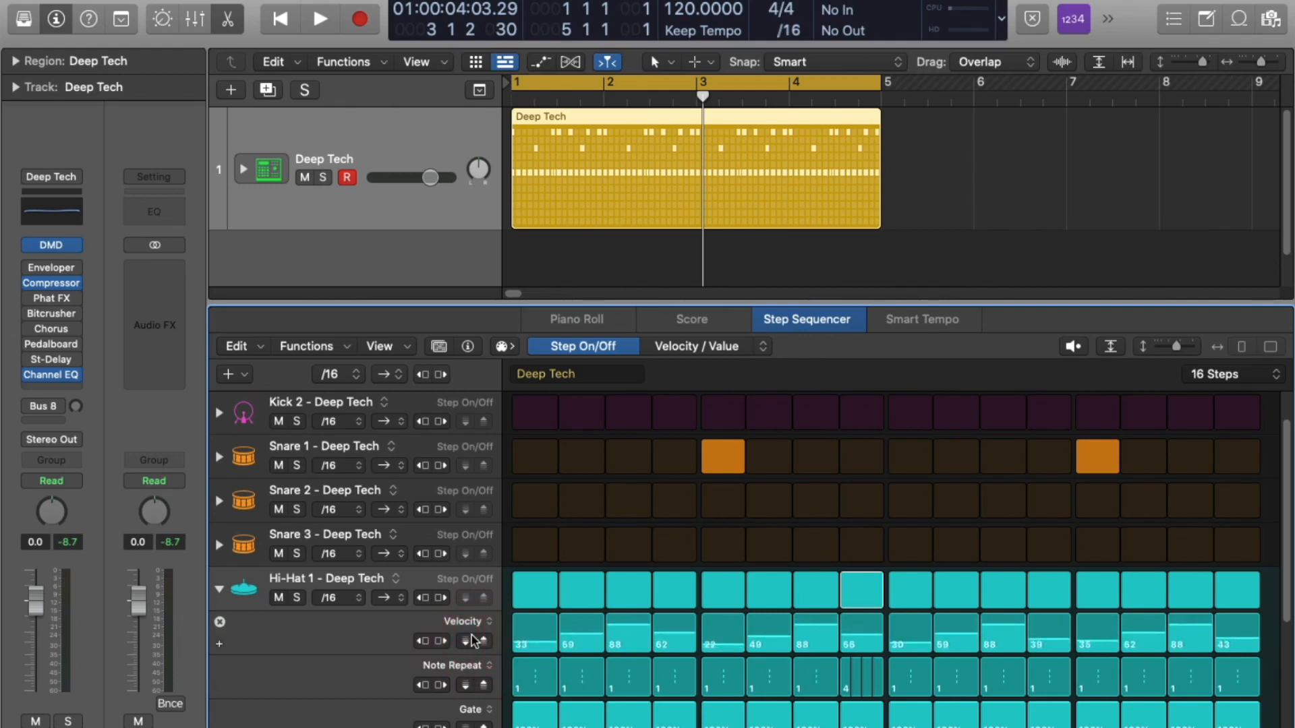
key(space)
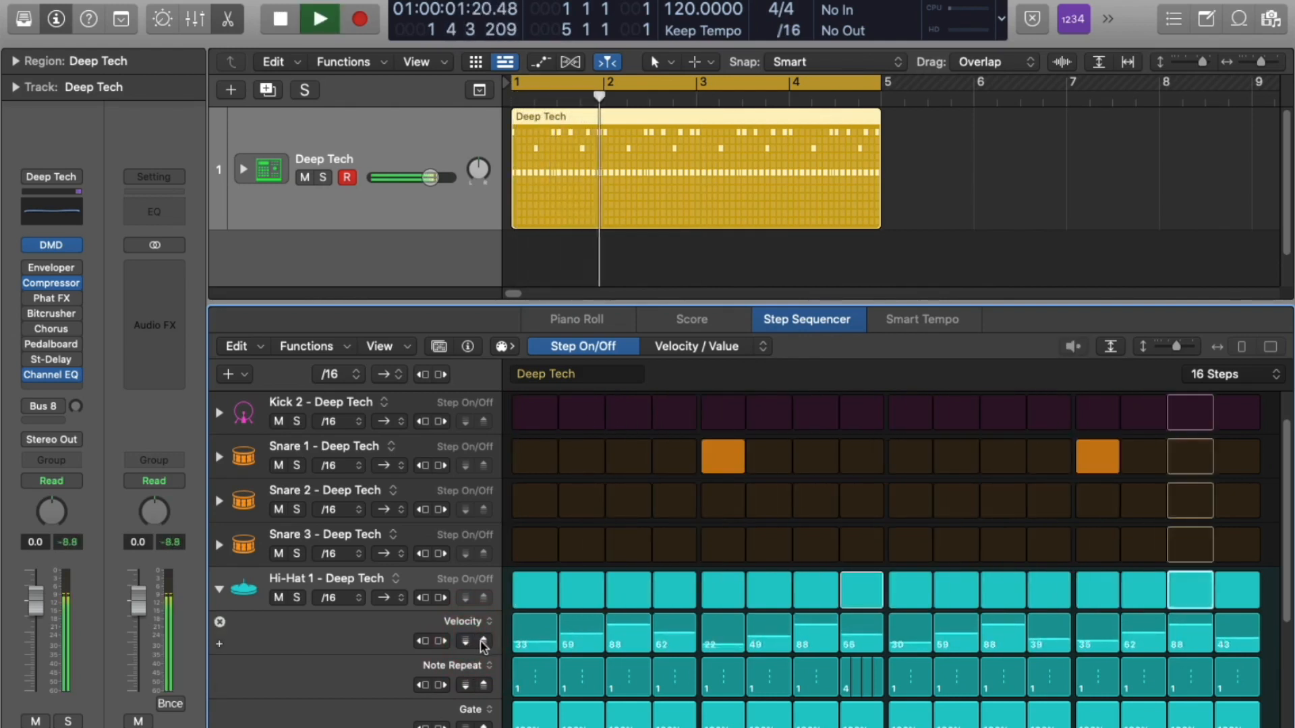
key(space)
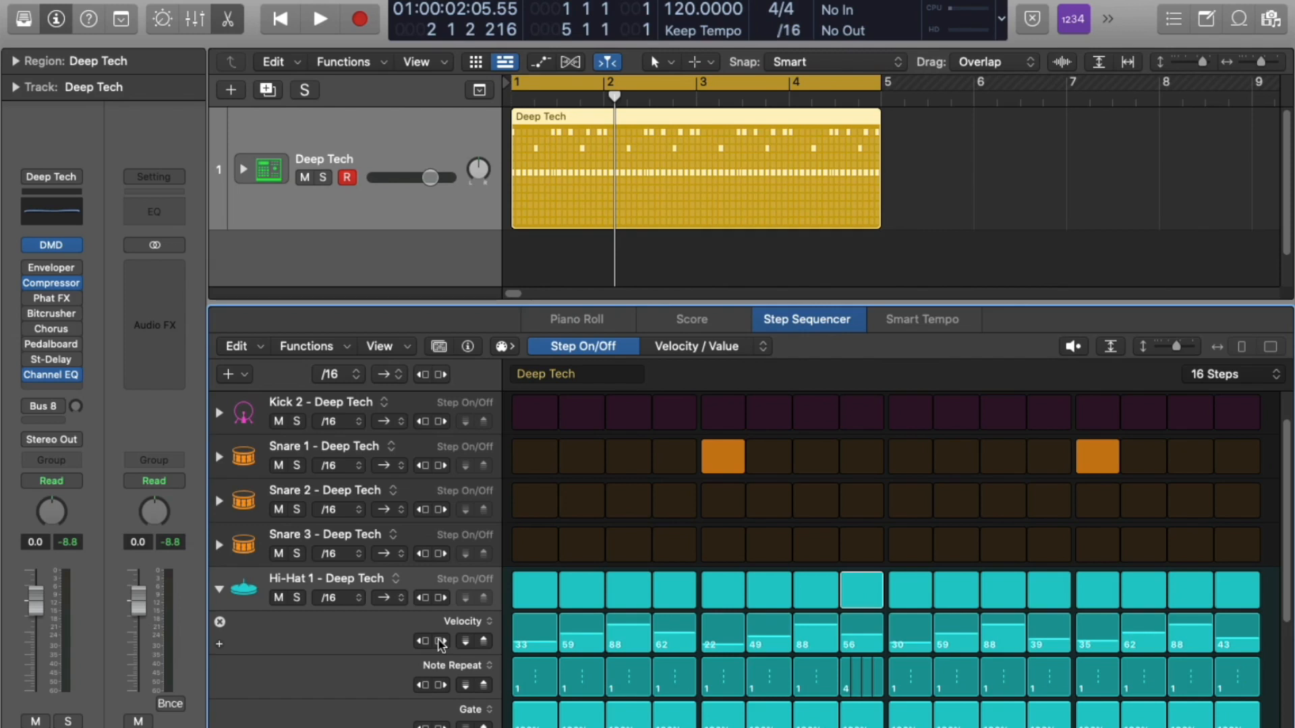
Step: Rotate only Hi-Hat 1's Velocity subrow two steps to the right during playback and audition the shifted accents
key(space)
click(441, 641)
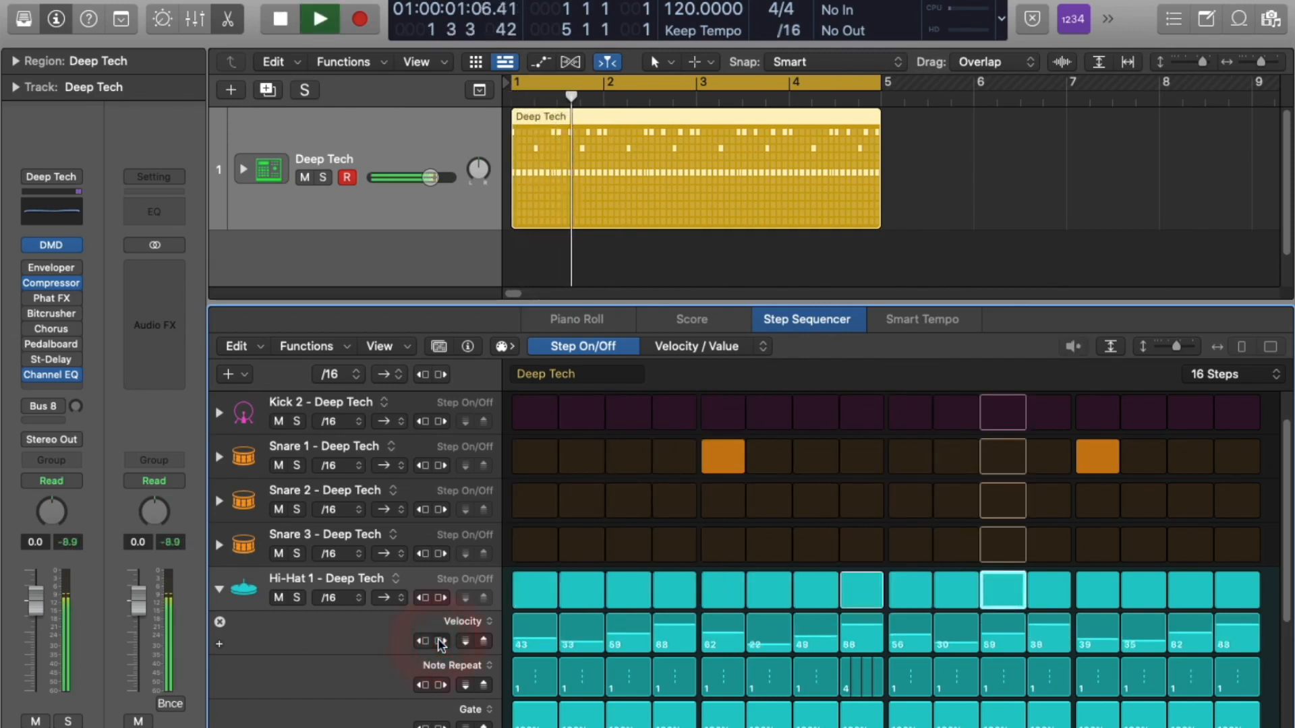
click(440, 642)
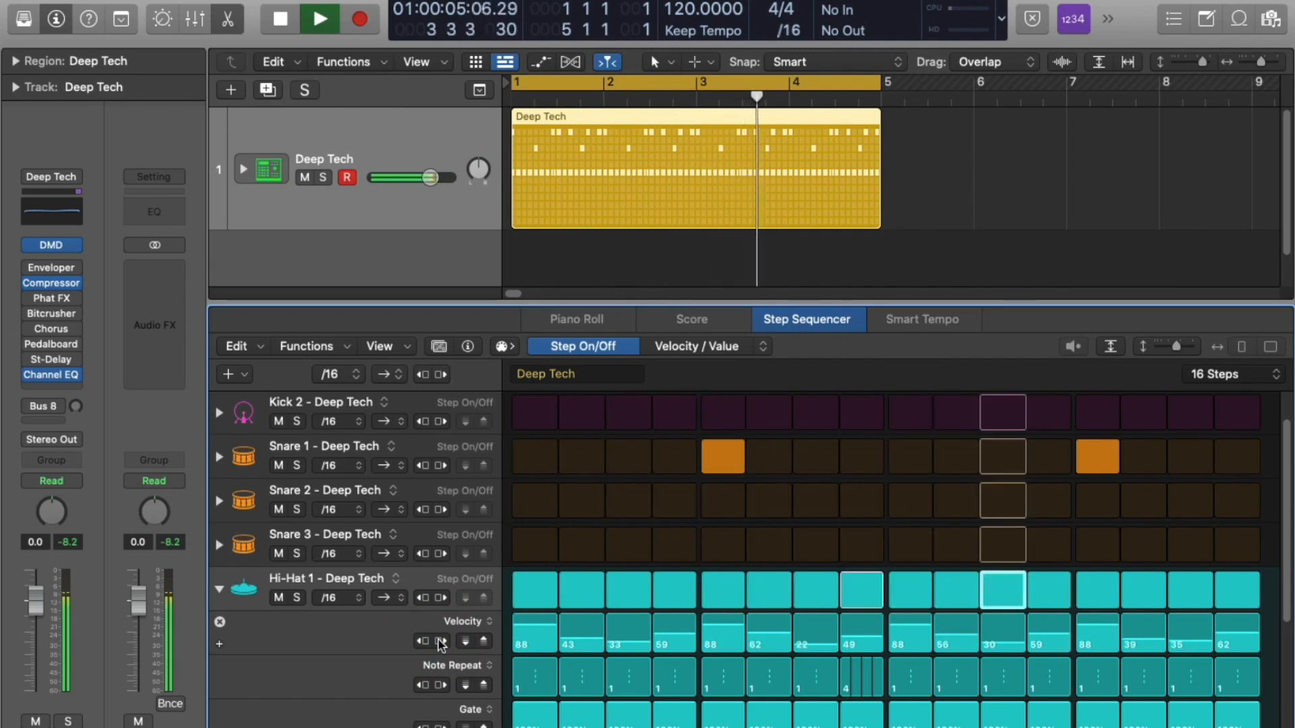
key(space)
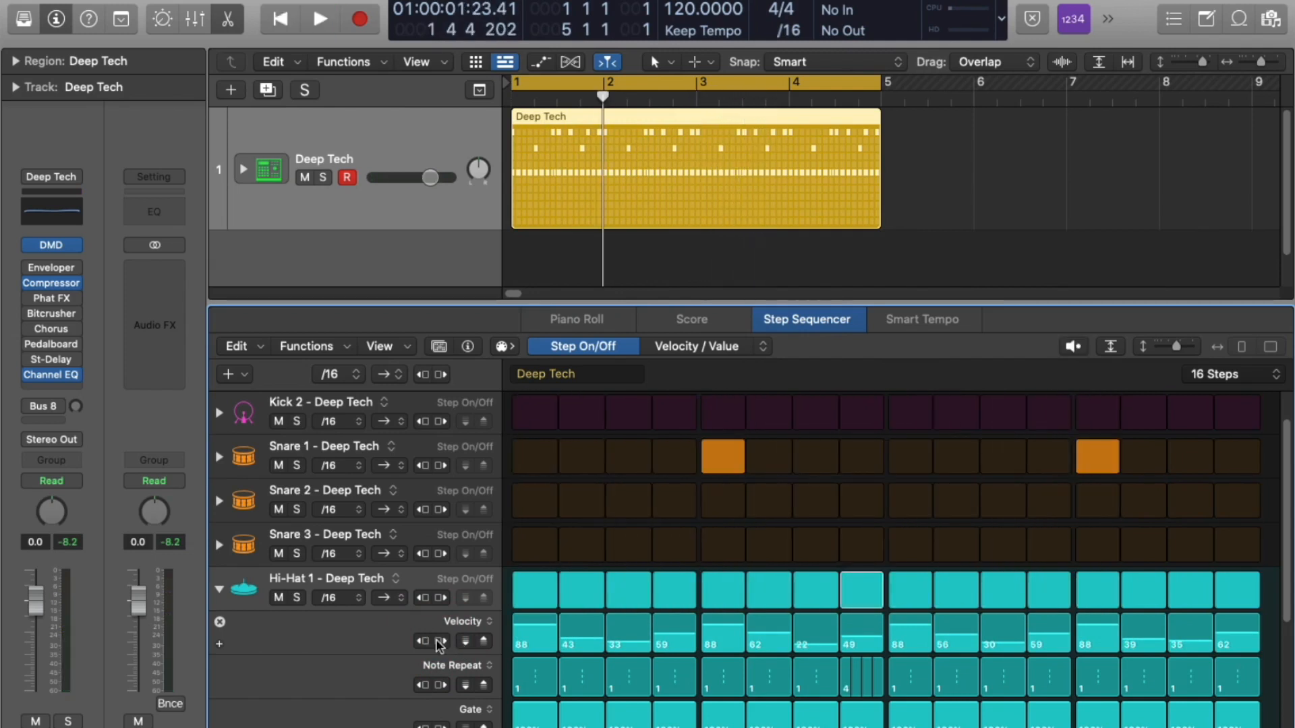
key(space)
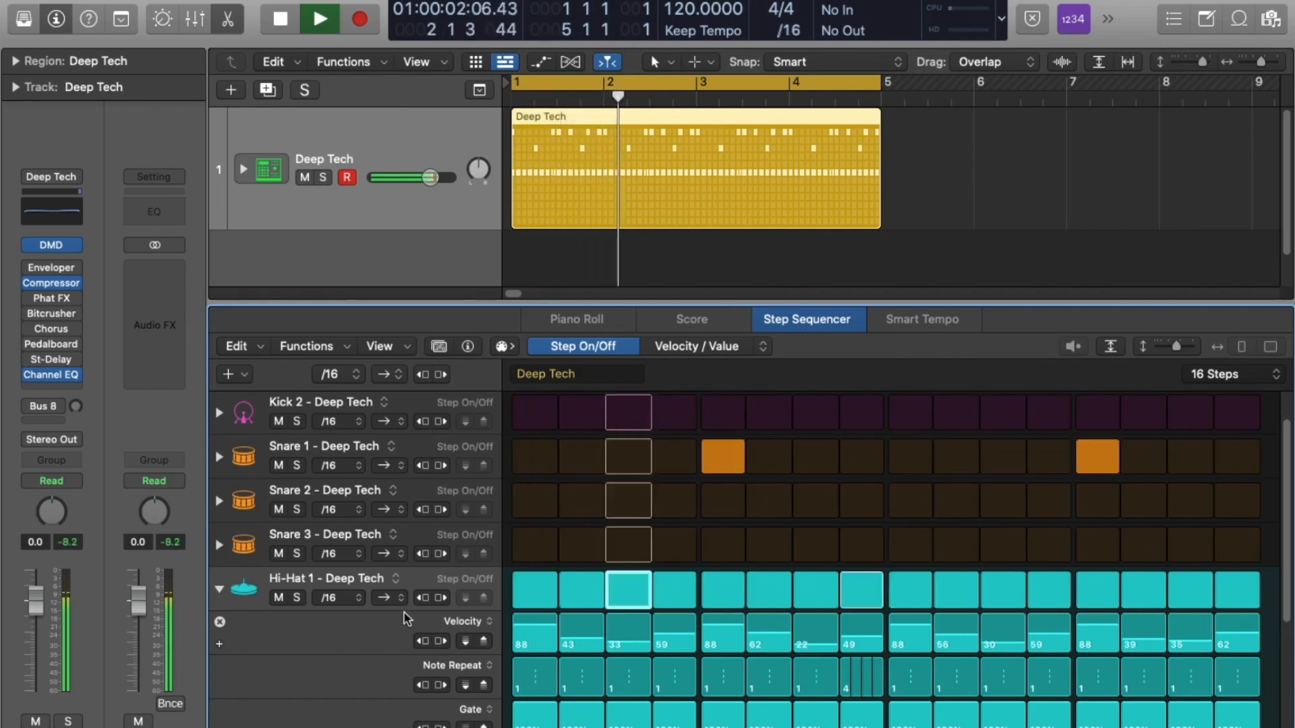
key(space)
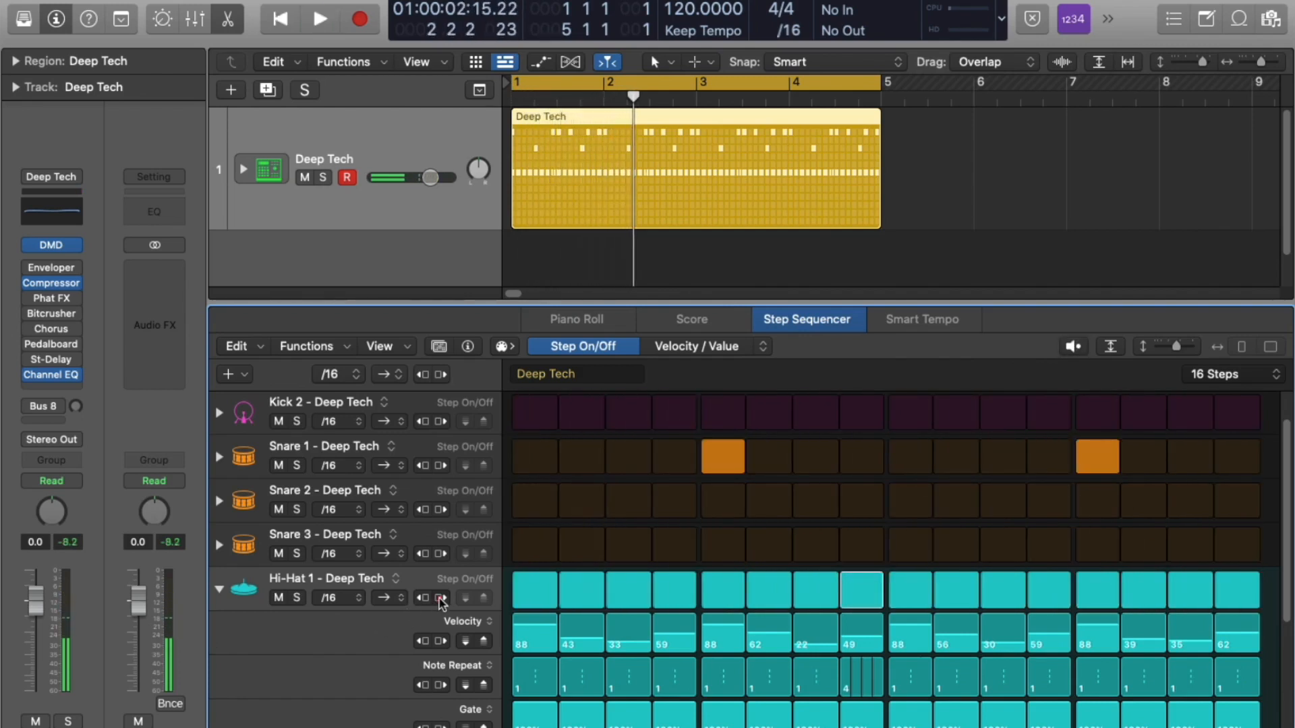
Step: Rotate the whole Hi-Hat 1 row with its subrows two steps to the right, play the pattern, and collapse the subrows
click(441, 599)
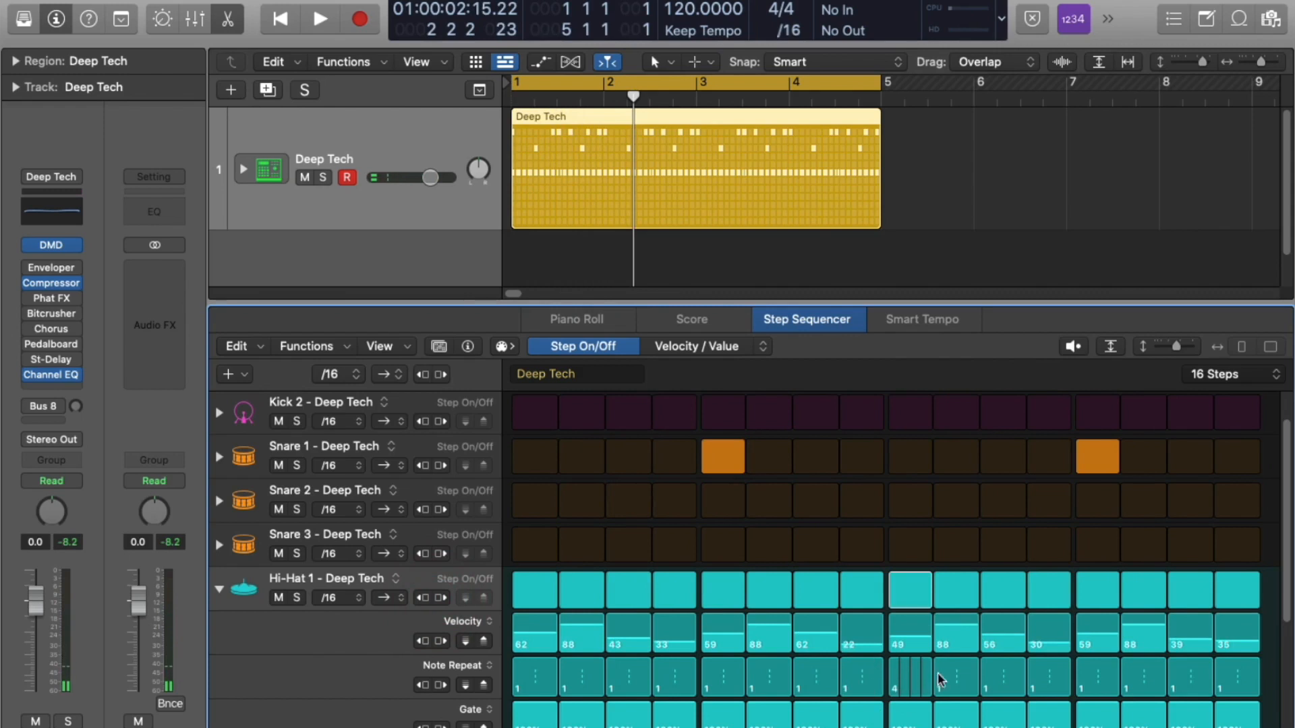
click(441, 598)
key(space)
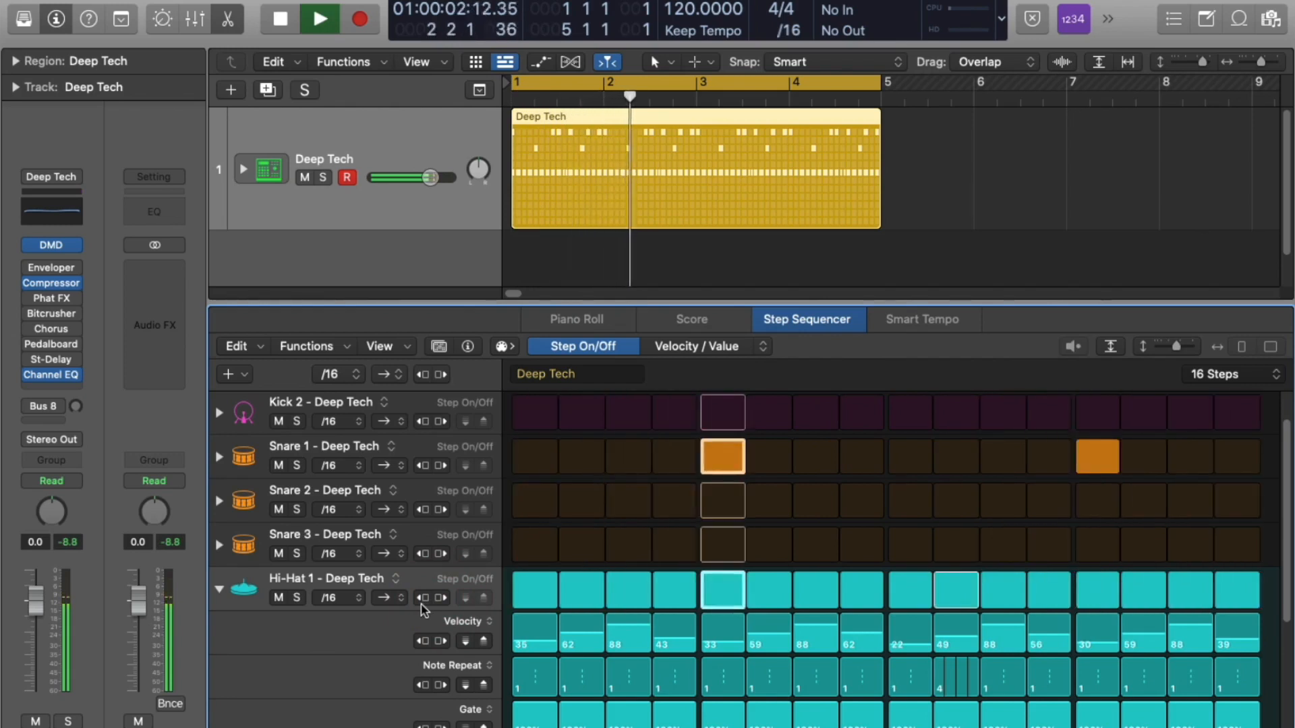
key(space)
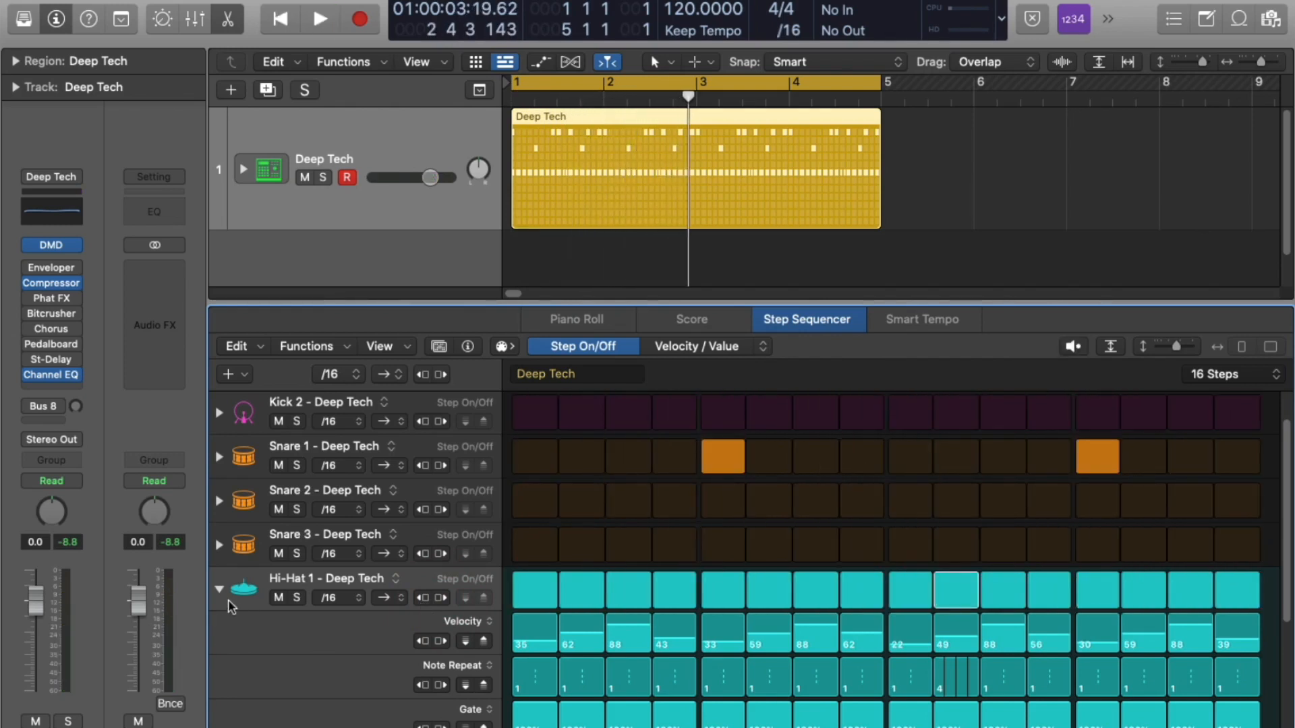
click(220, 590)
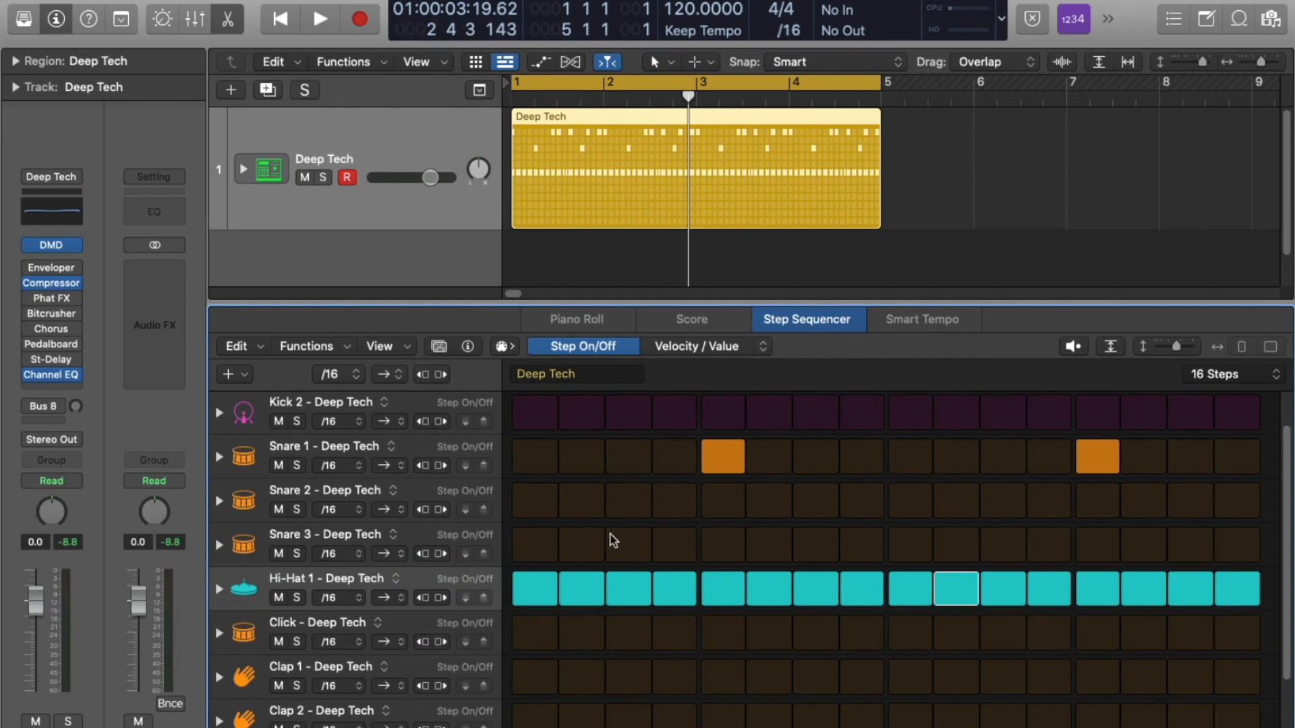
click(763, 348)
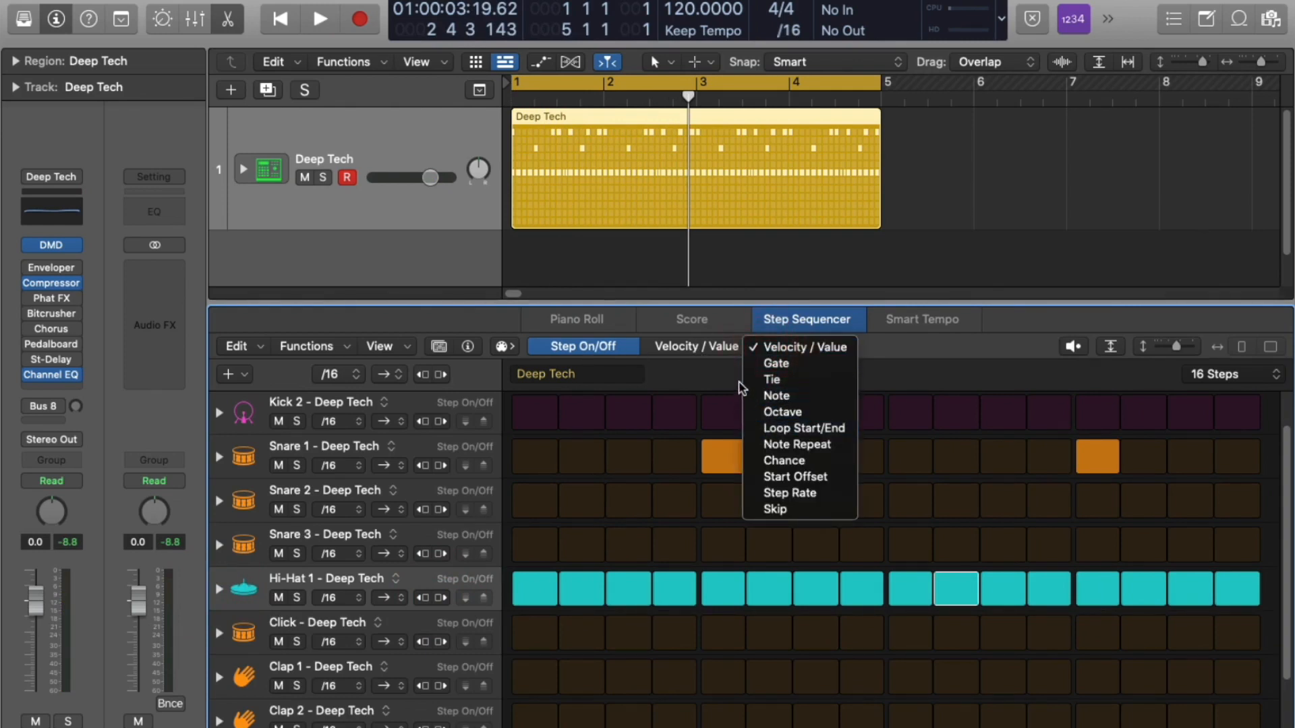
click(937, 351)
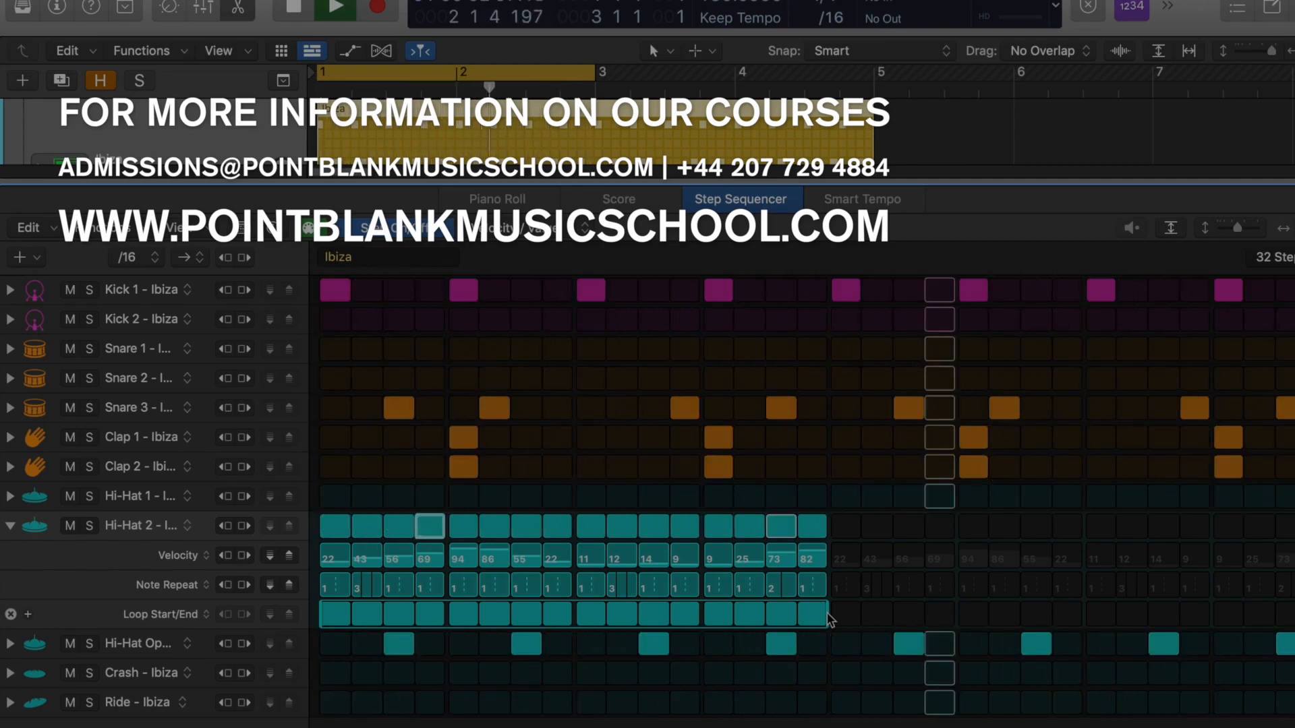
Step: Stop playback of the Ibiza pattern and show the playback direction options for the whole pattern
key(space)
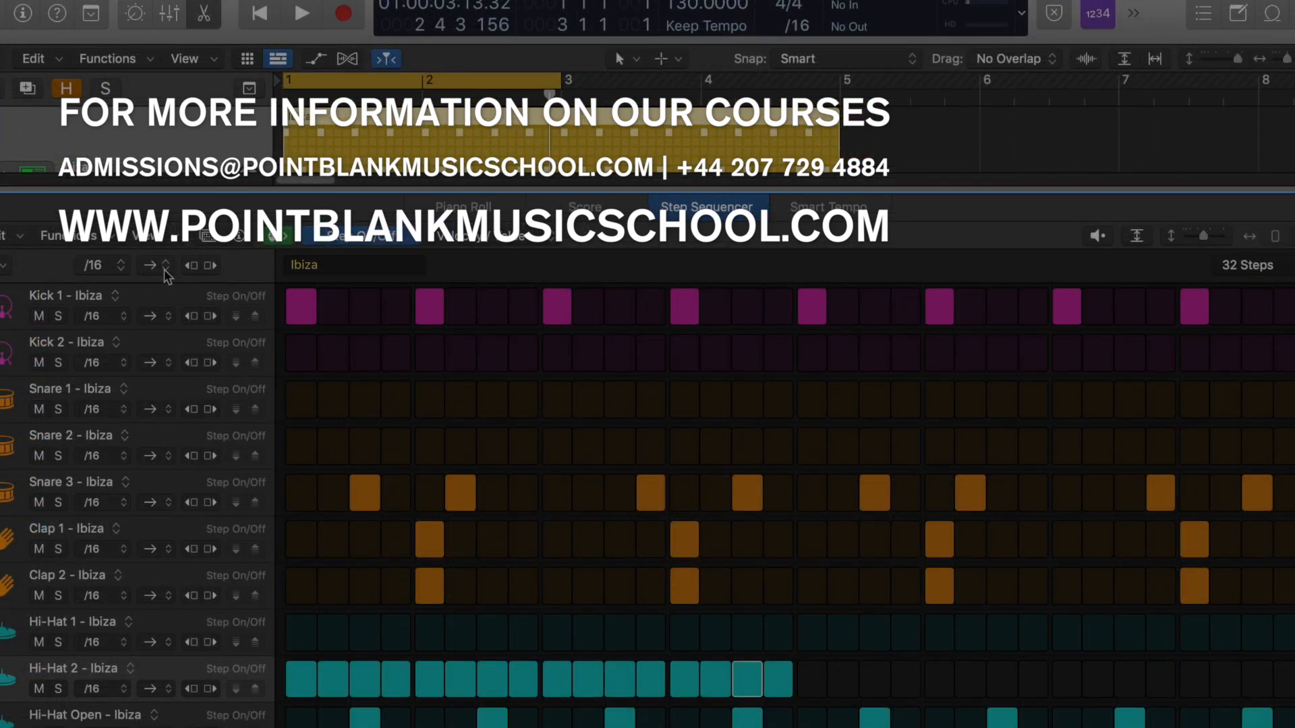
click(165, 269)
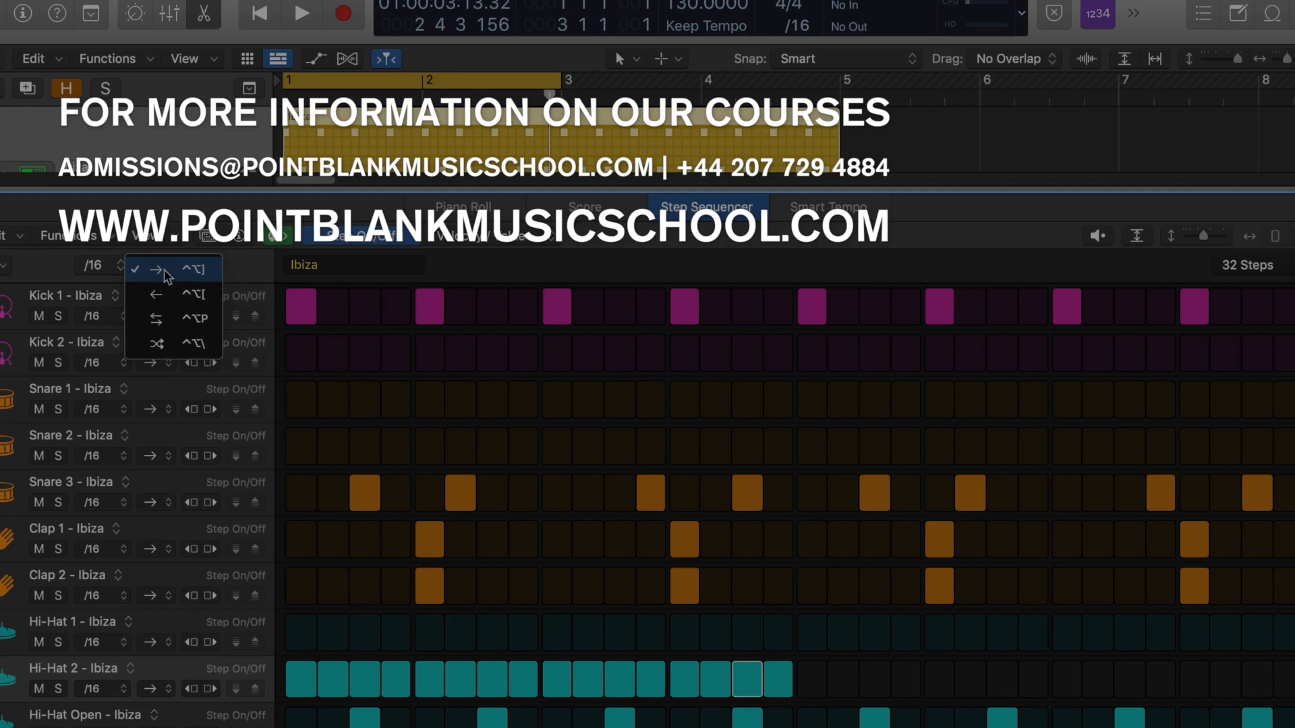